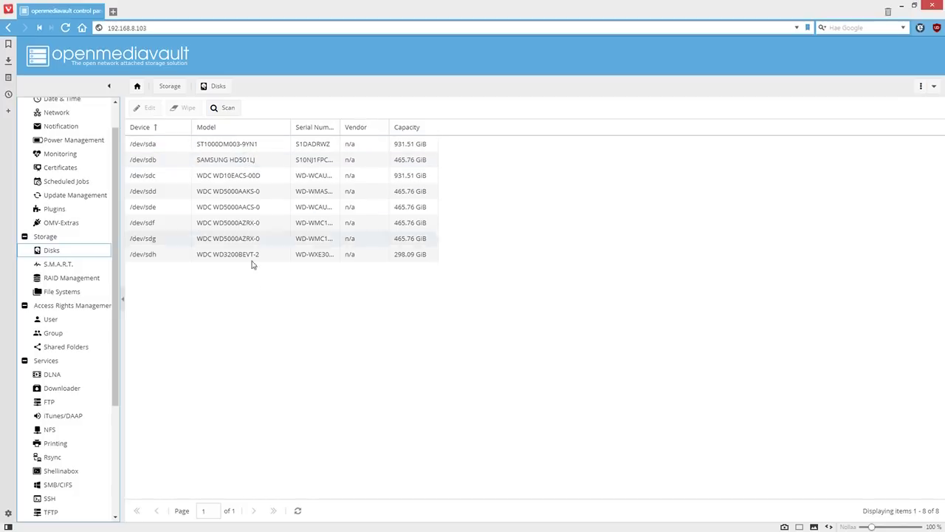
Show the Disks table listing eight drives, /dev/sda to /dev/sdh, with models and capacities
left_click(59, 263)
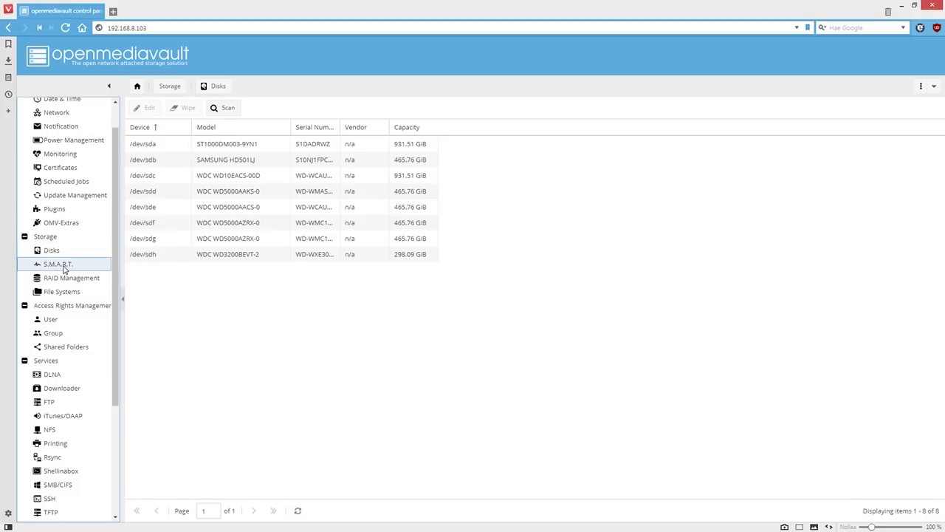
List the S.M.A.R.T. devices with each disk's temperature and health status
left_click(181, 109)
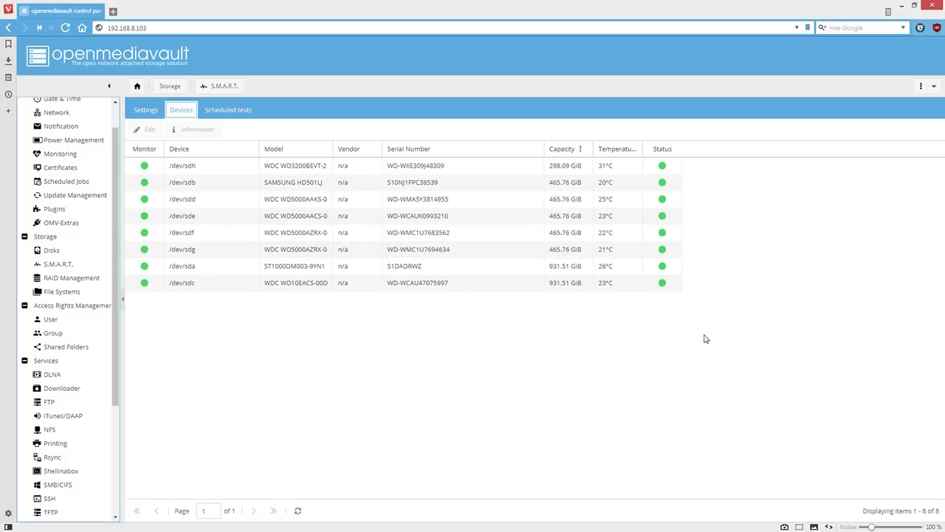
mouse_move(661, 190)
Review the Pakka RAID 5 and Stripper stripe arrays, then bring up the two user accounts
left_click(68, 281)
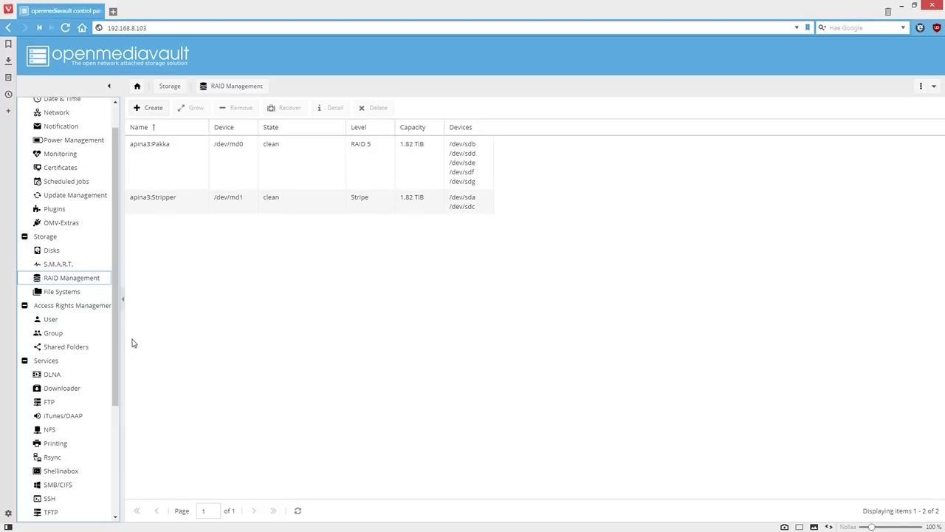
left_click(52, 320)
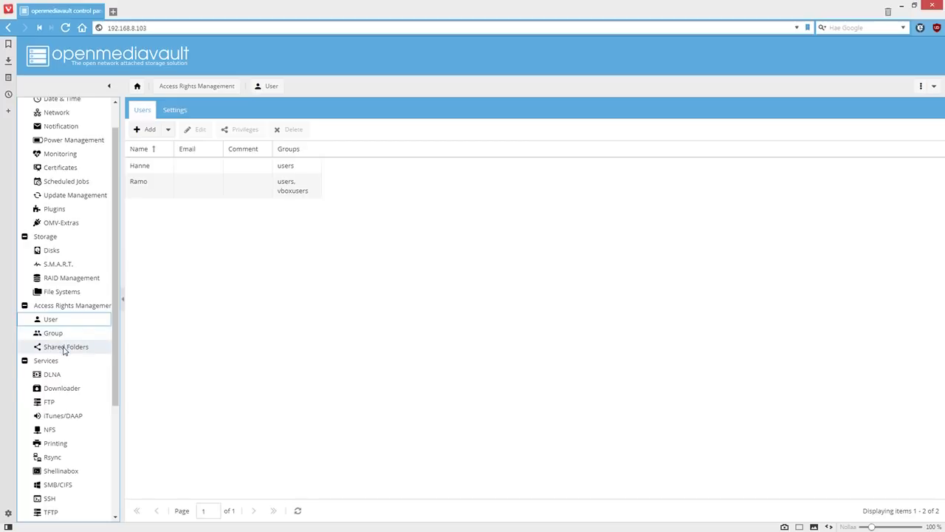
Show the empty Group list and preview the new-group form's Members tab without saving
left_click(59, 336)
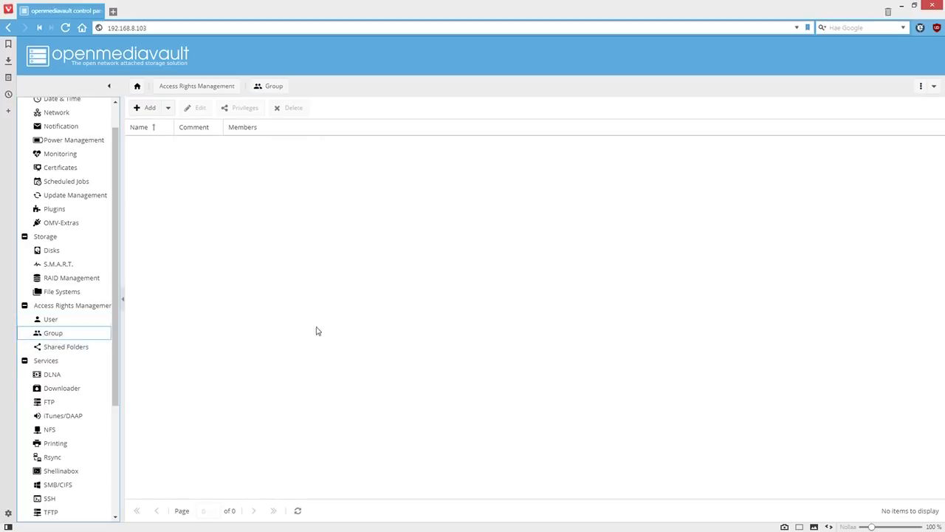
left_click(146, 109)
left_click(157, 126)
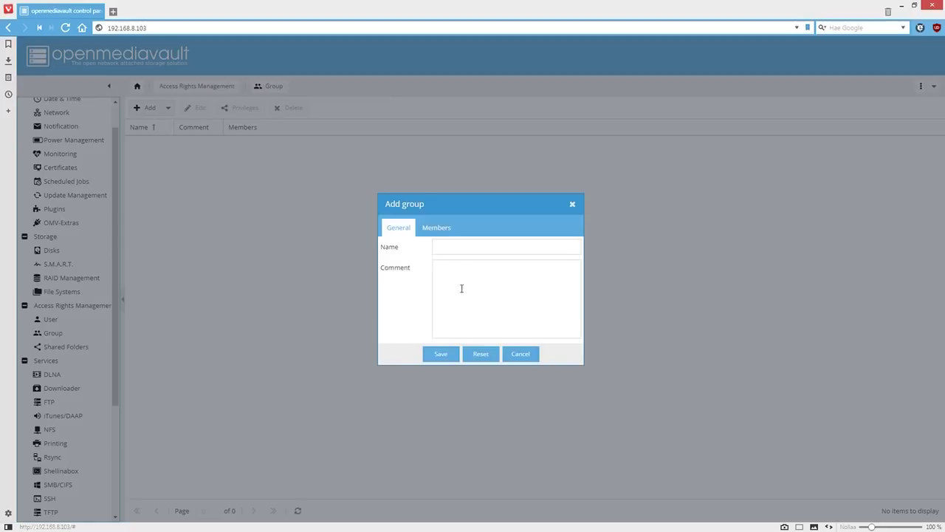
left_click(434, 228)
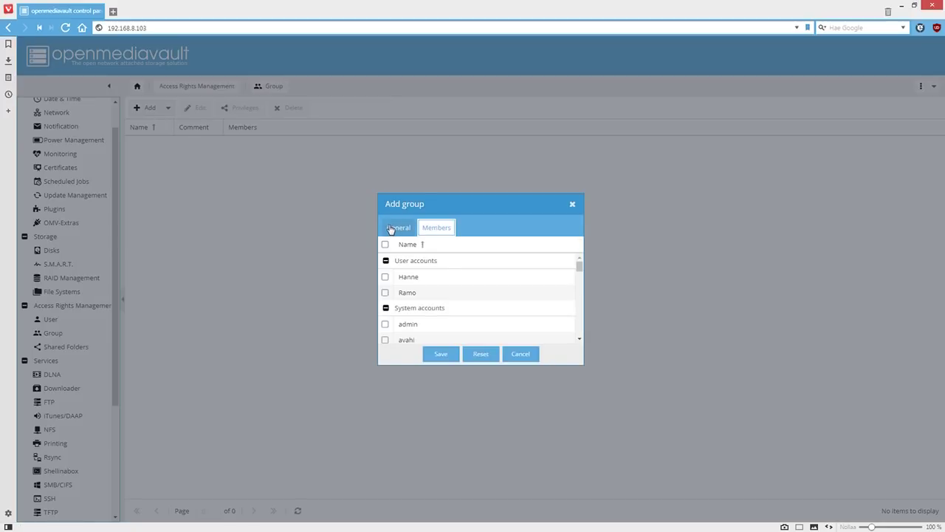
left_click(521, 356)
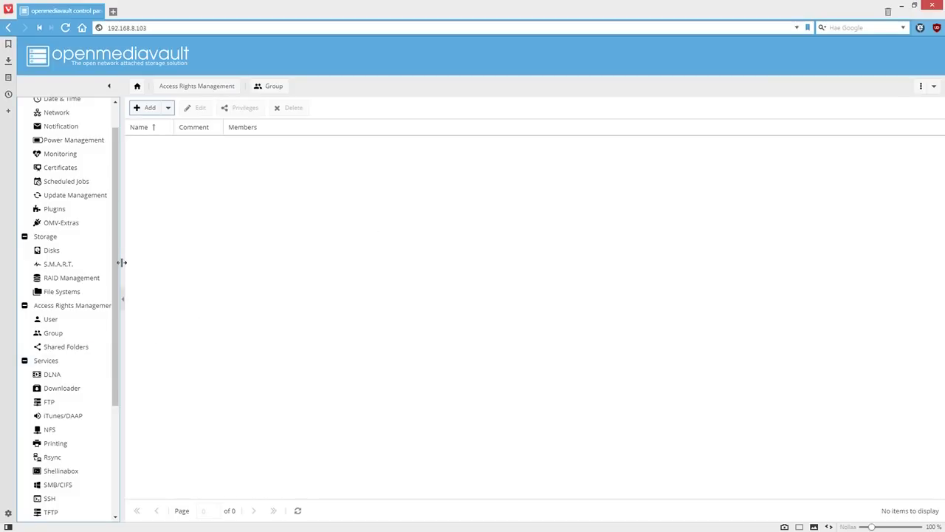
scroll(121, 303, "down", 3)
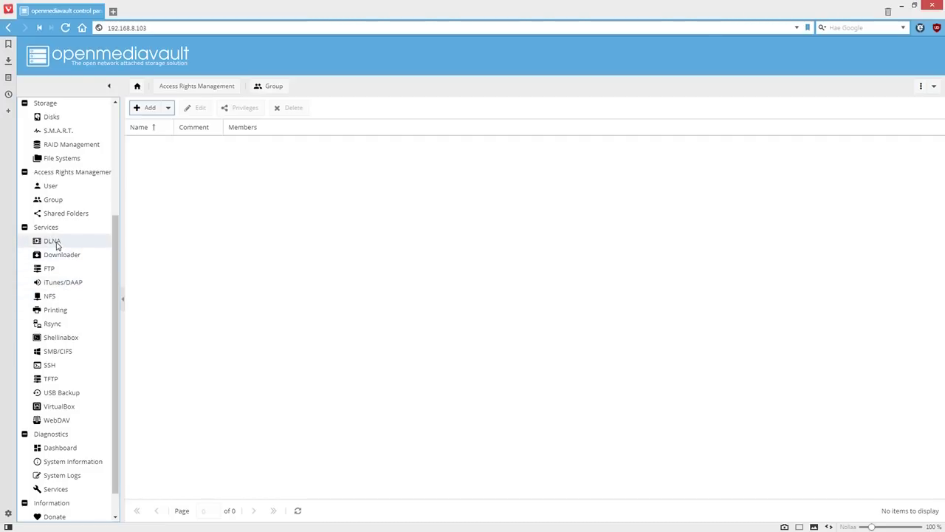
Review the DLNA settings and its Video and Music shares, then show the NFS settings
left_click(56, 244)
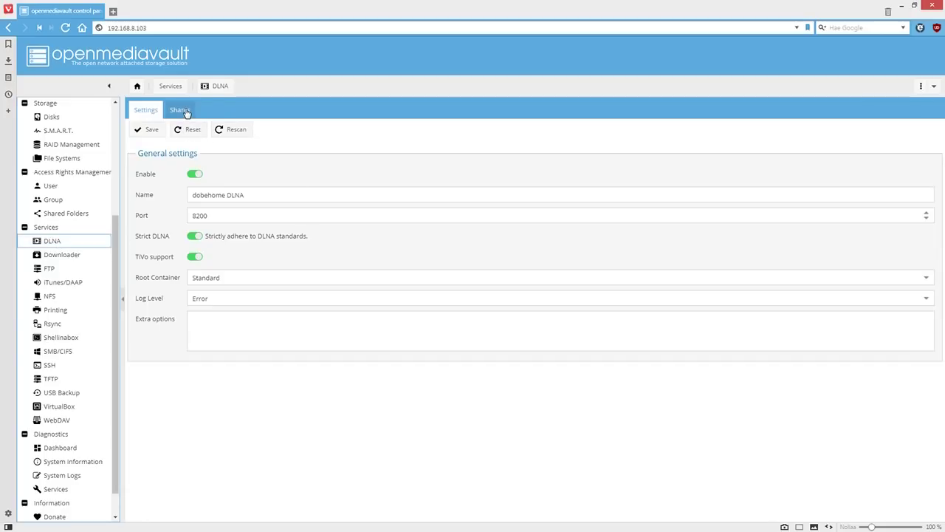
left_click(185, 111)
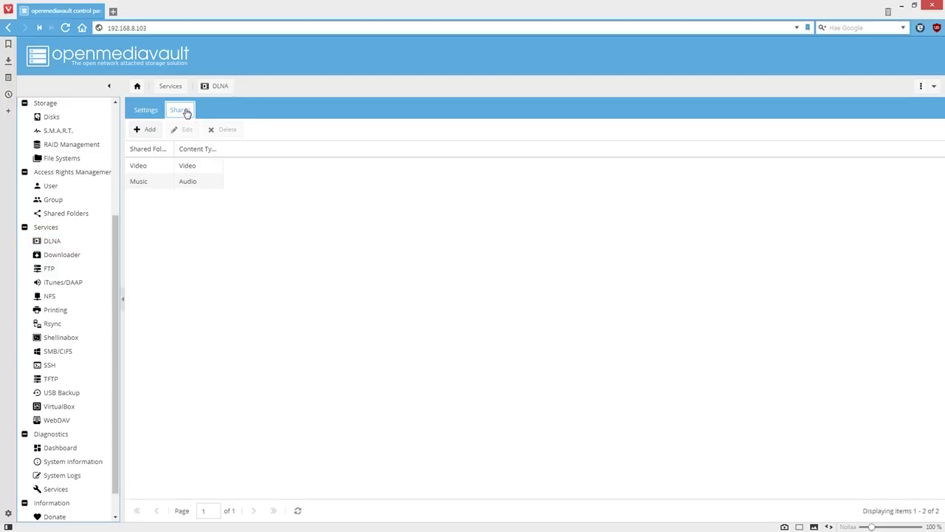
left_click(148, 112)
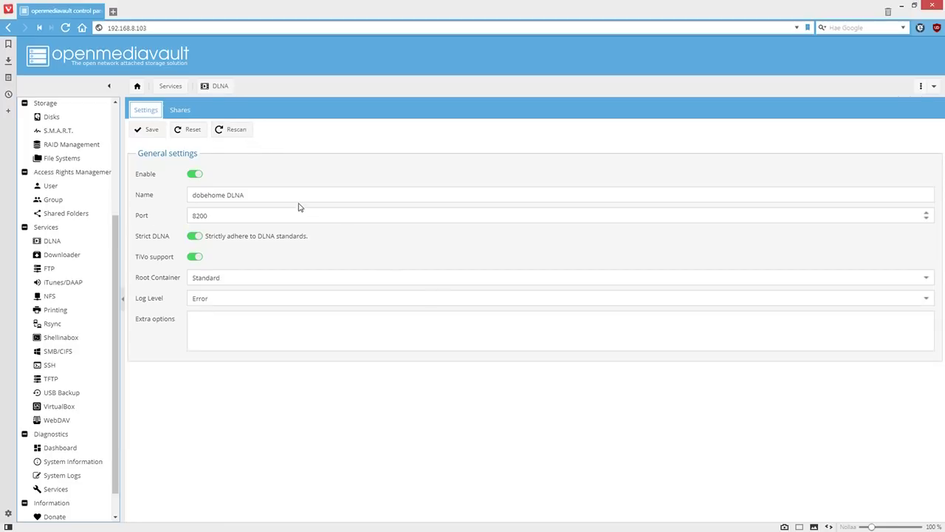
left_click(182, 112)
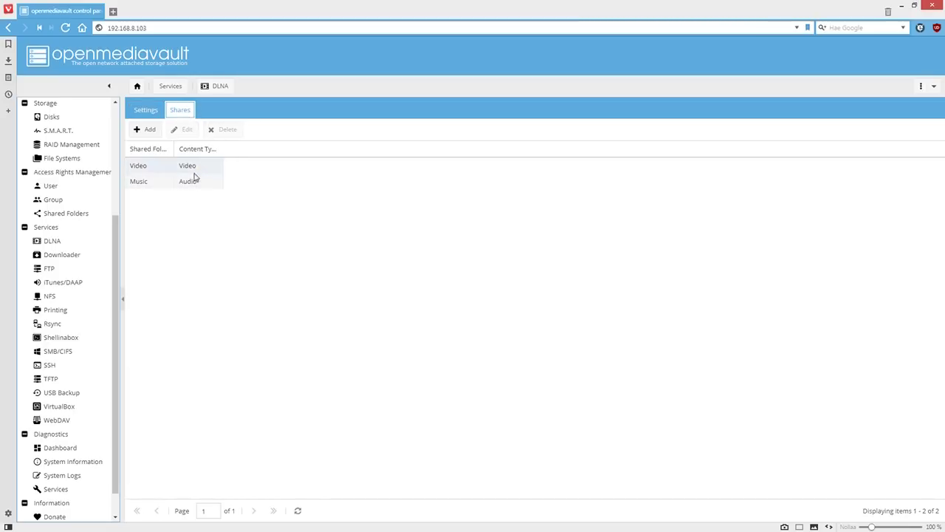
left_click(147, 112)
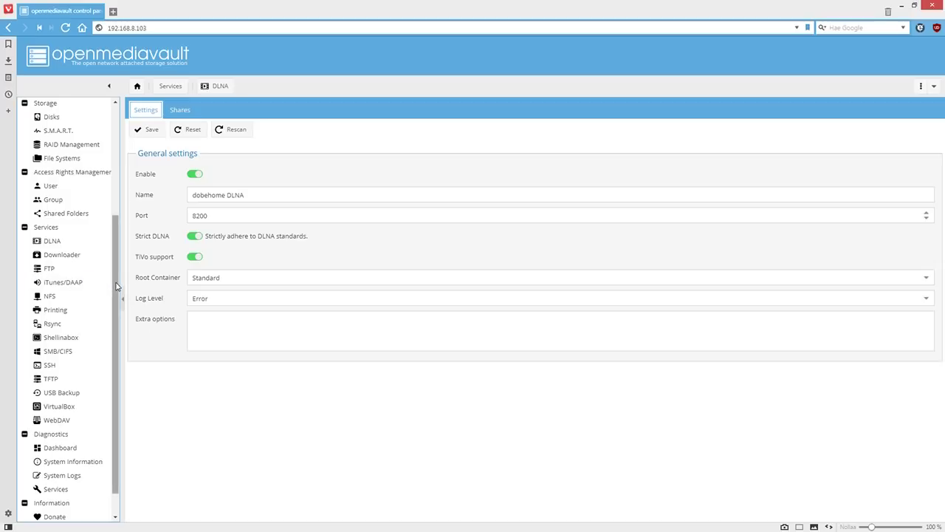
left_click(56, 300)
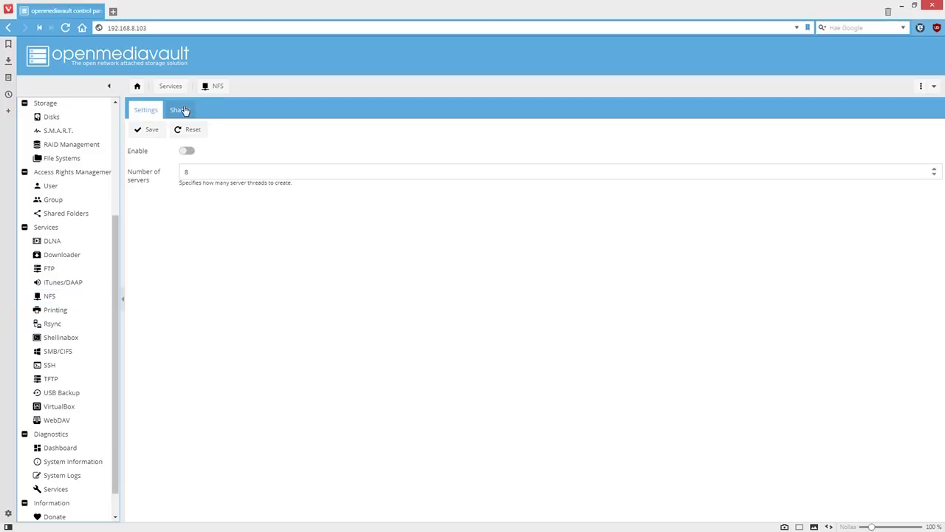
Browse the NFS shares, then the iTunes/DAAP, Printing, Rsync and Shellinabox service pages
left_click(185, 110)
left_click(152, 111)
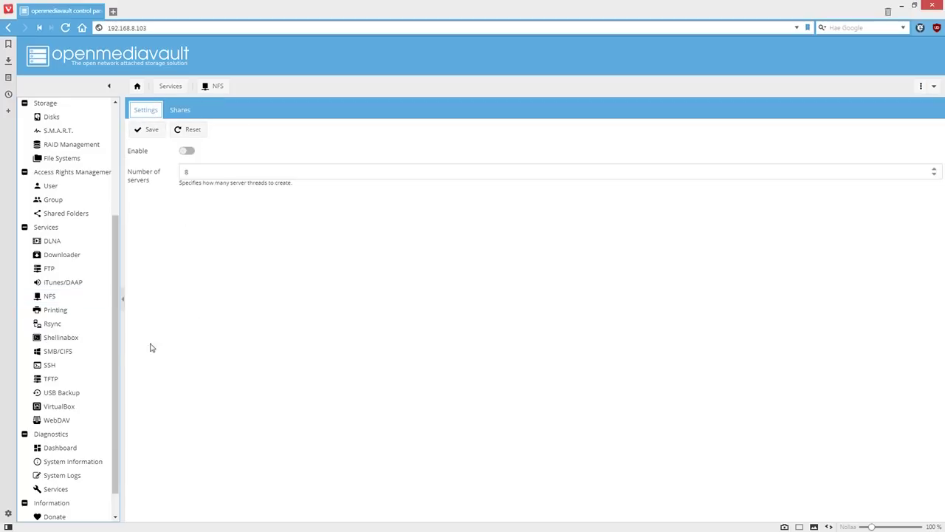
left_click(72, 285)
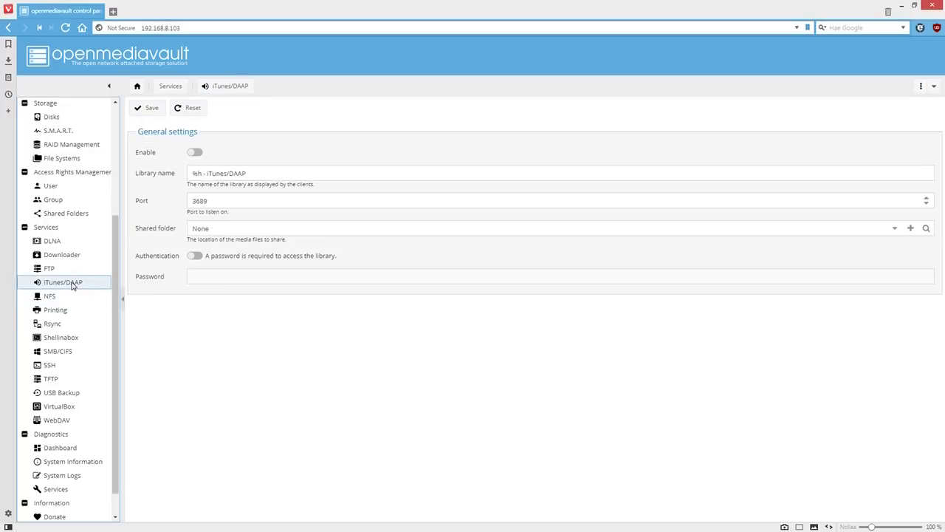
left_click(56, 313)
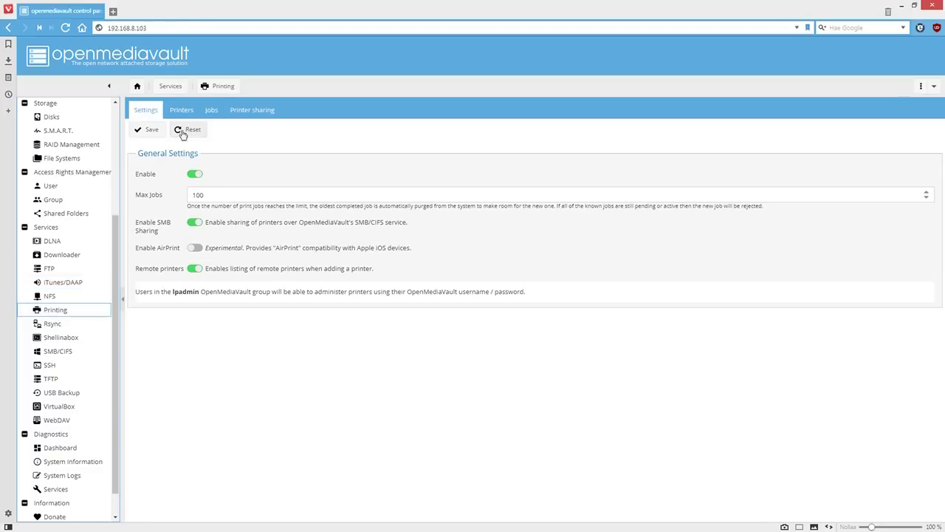
left_click(57, 324)
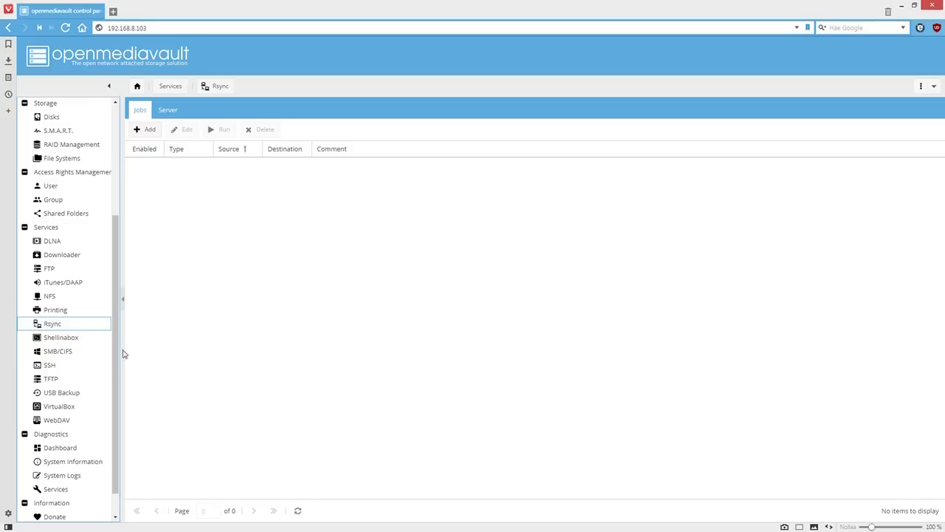
left_click(71, 340)
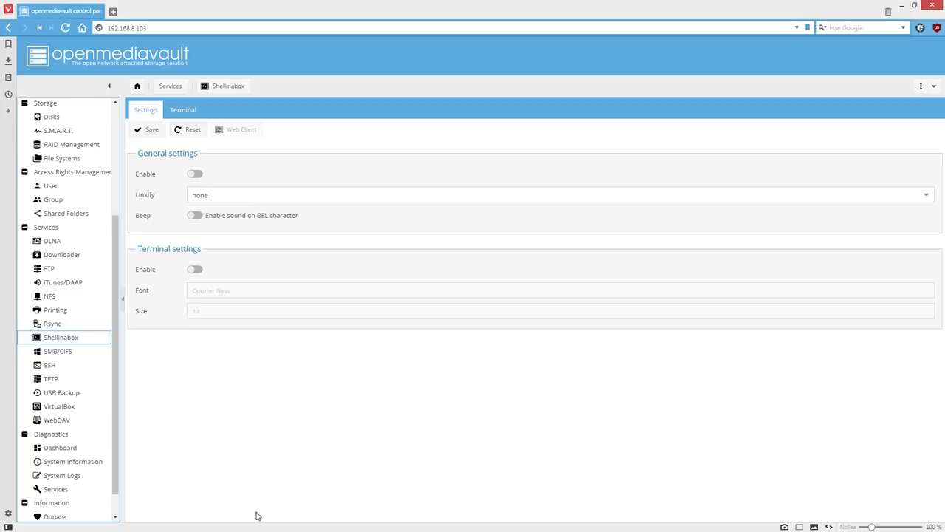
Look through SMB/CIFS settings and shares, SSH and TFTP, ending on the empty USB Backup page
left_click(61, 352)
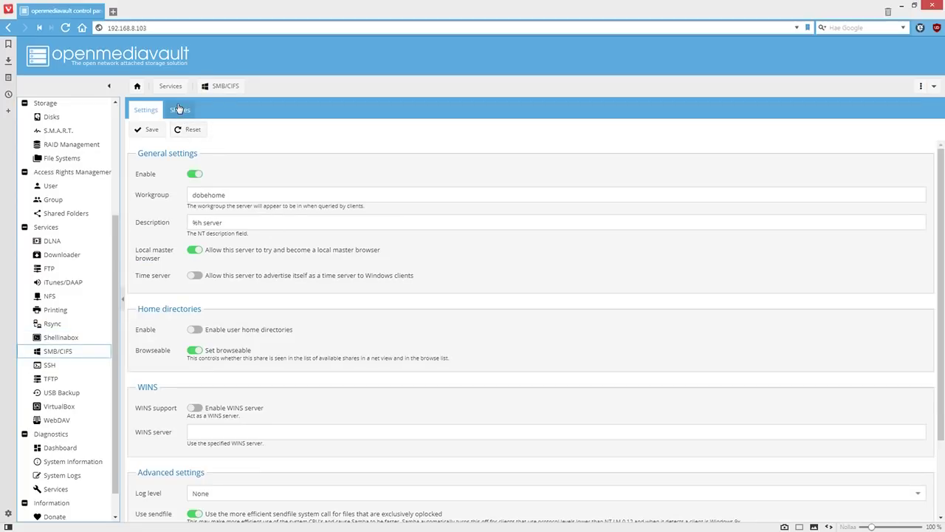
left_click(178, 109)
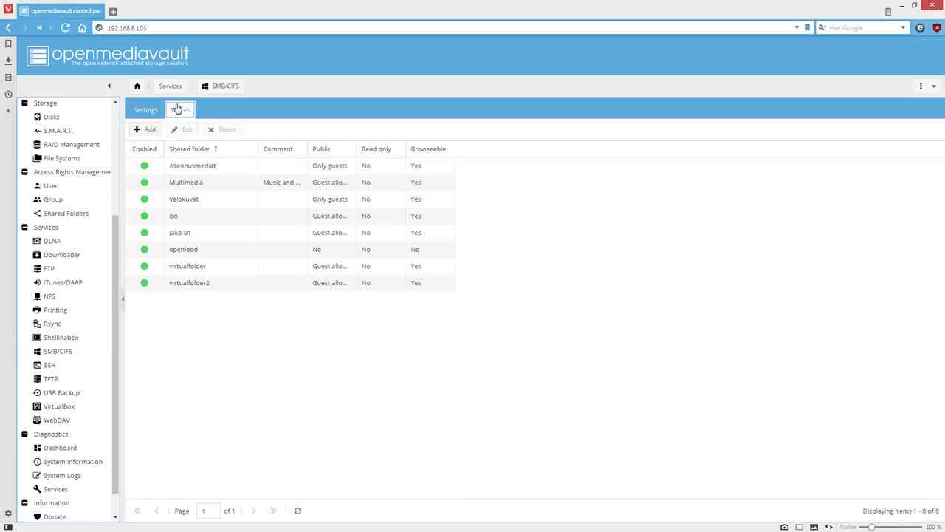
left_click(147, 110)
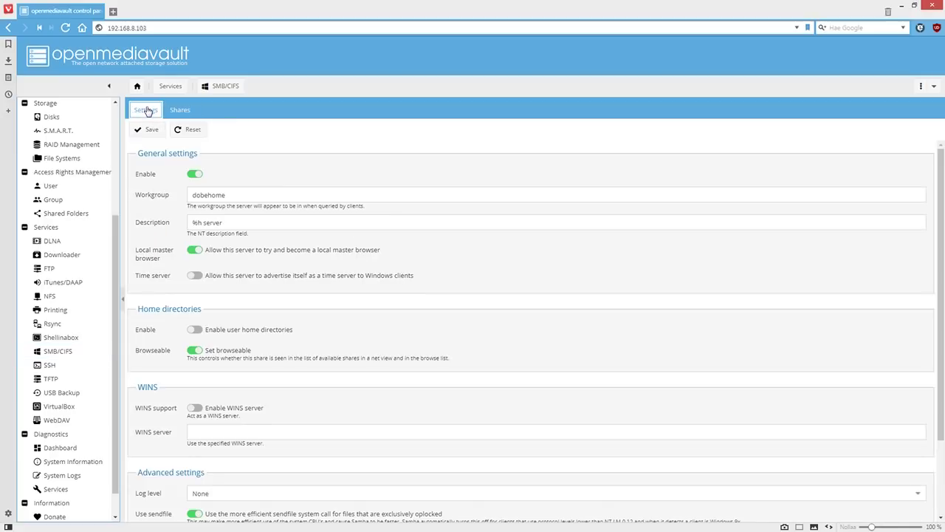
left_click(56, 370)
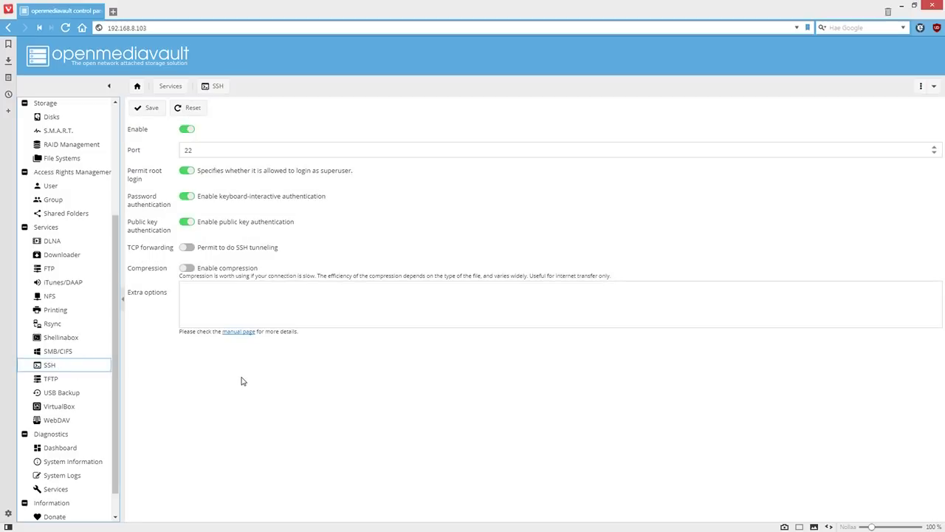
left_click(57, 382)
left_click(70, 393)
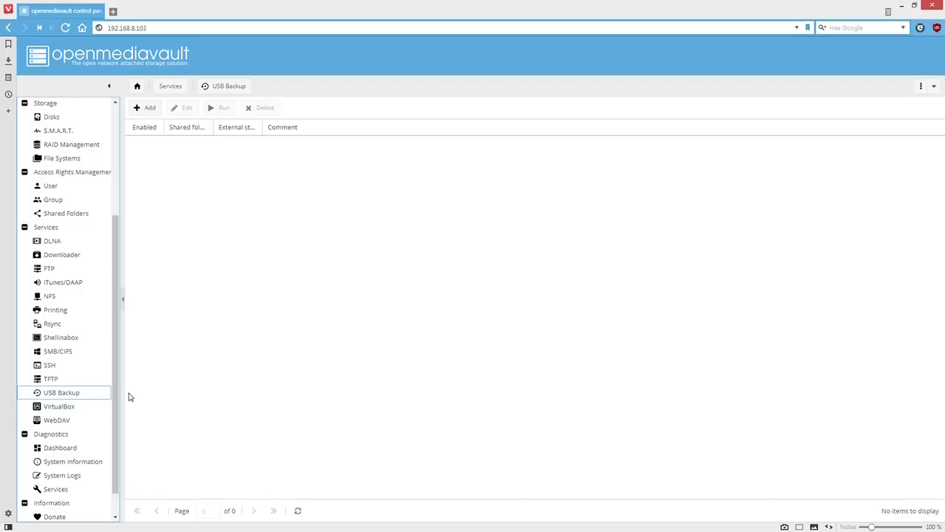
left_click(148, 108)
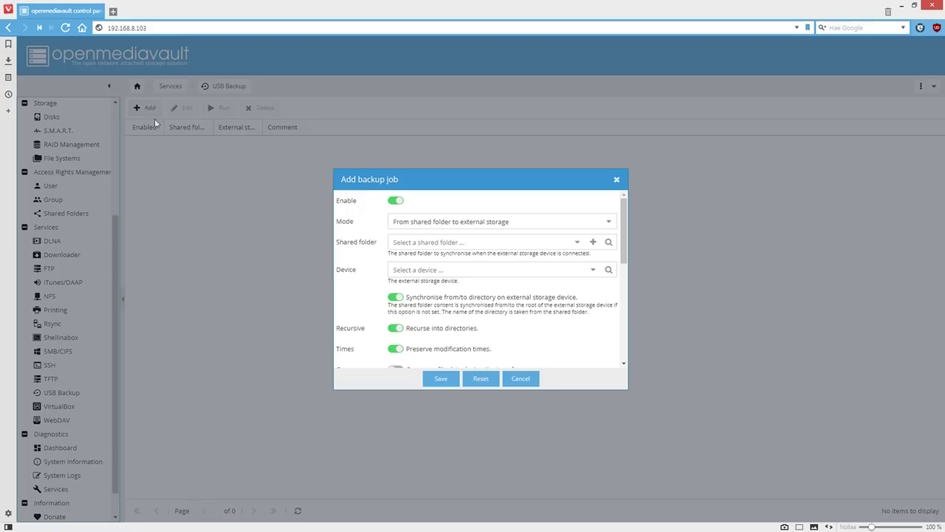
left_click(609, 223)
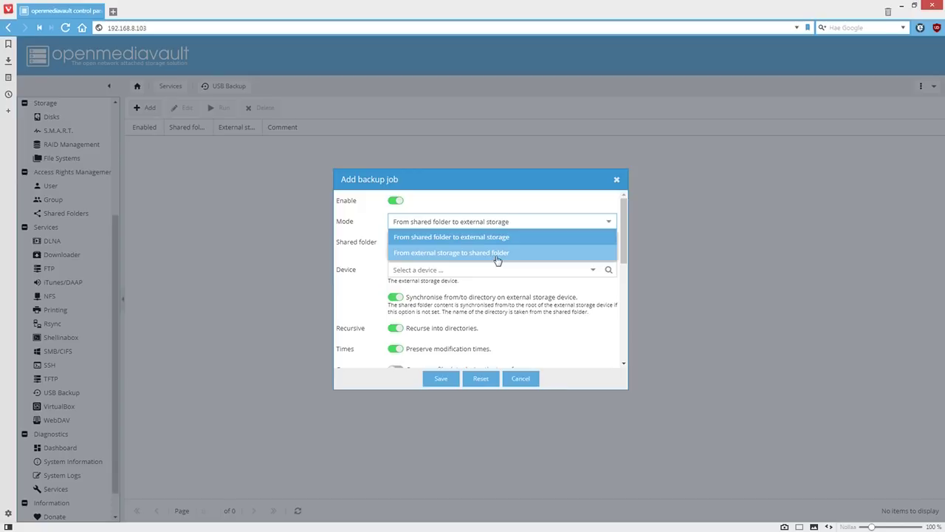
left_click(744, 362)
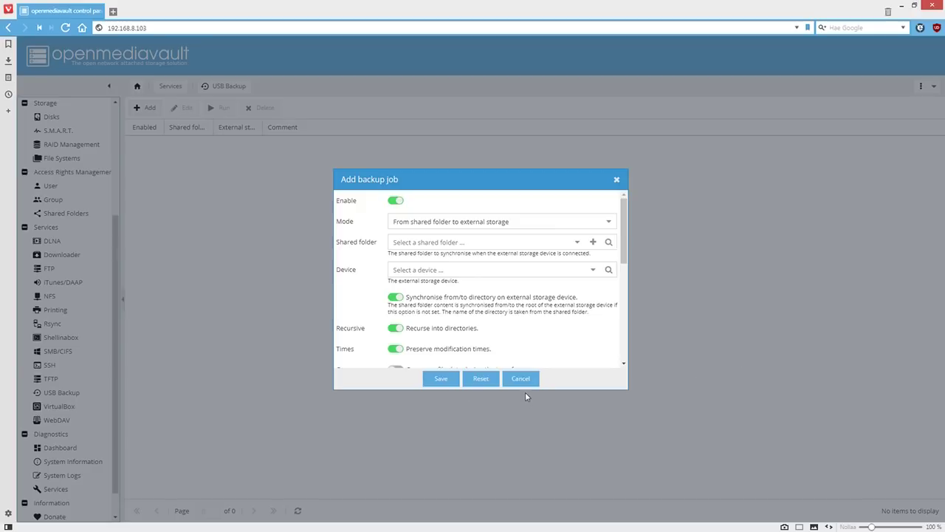
left_click(526, 381)
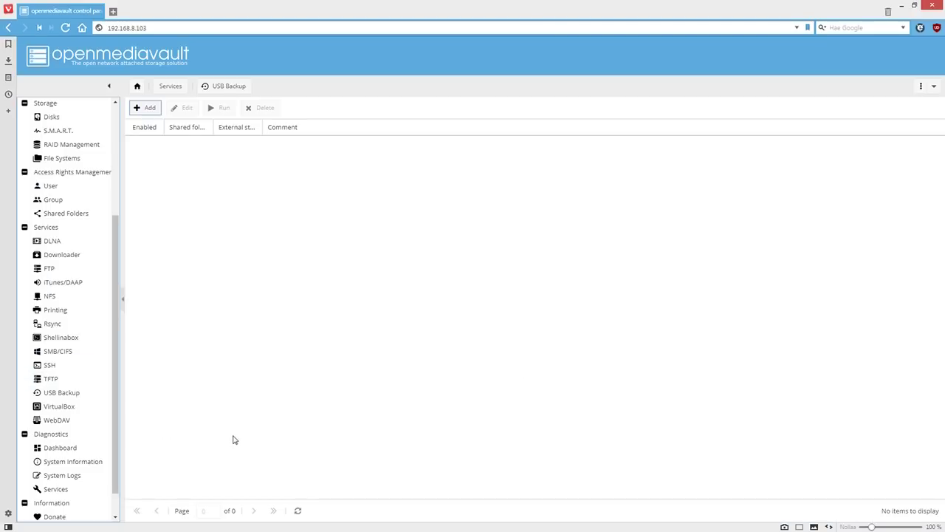
Bring up the WebDAV settings and try the share link, which only opens Page not found tabs
left_click(63, 423)
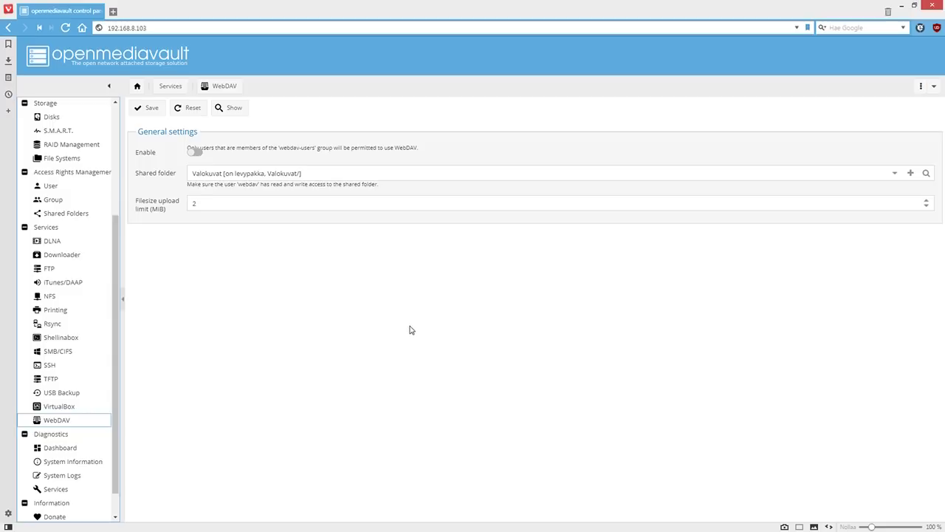
left_click(234, 110)
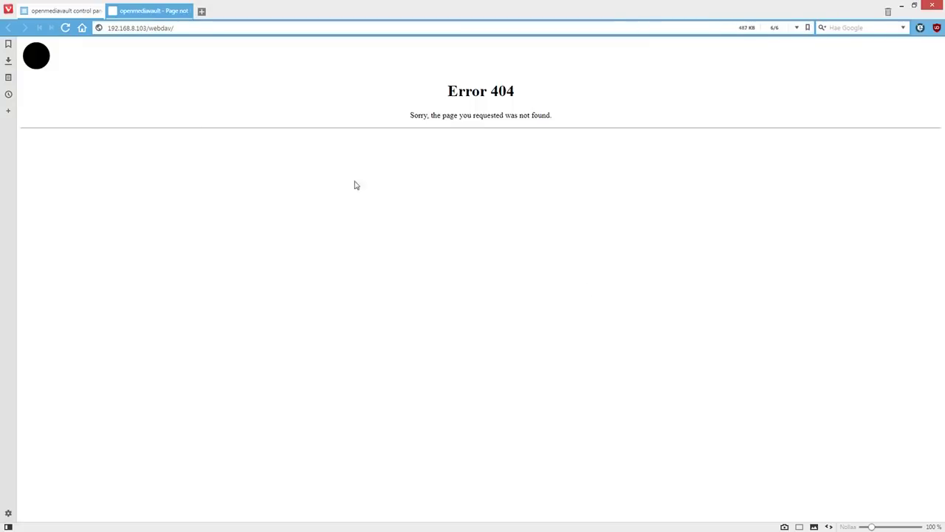
left_click(65, 10)
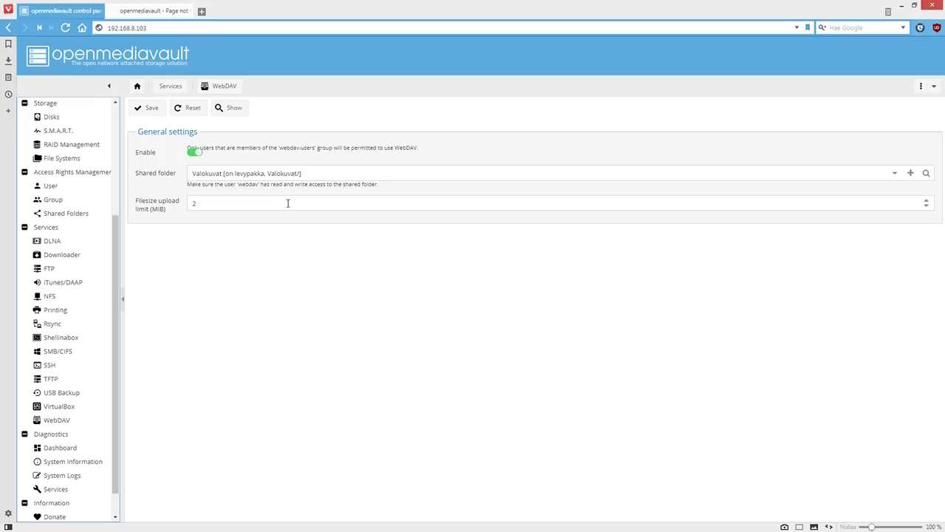
left_click(233, 108)
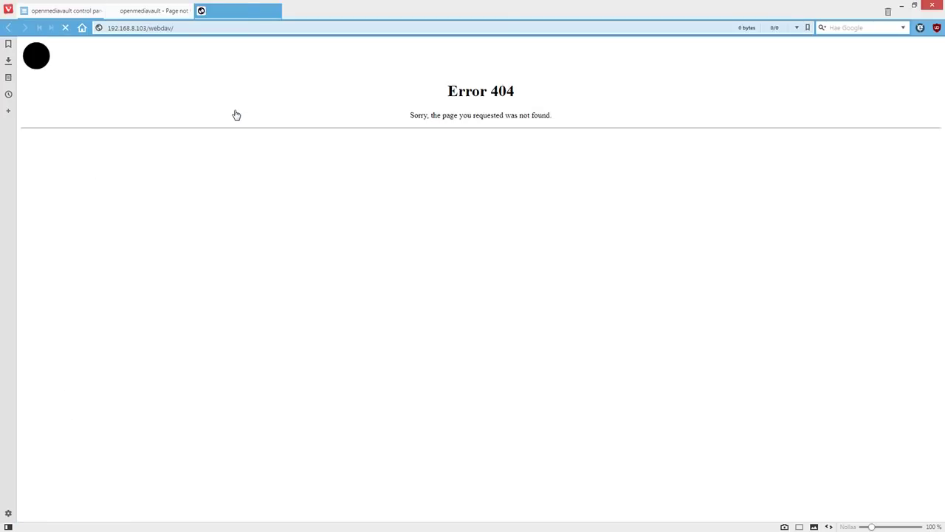
left_click(174, 11)
left_click(85, 11)
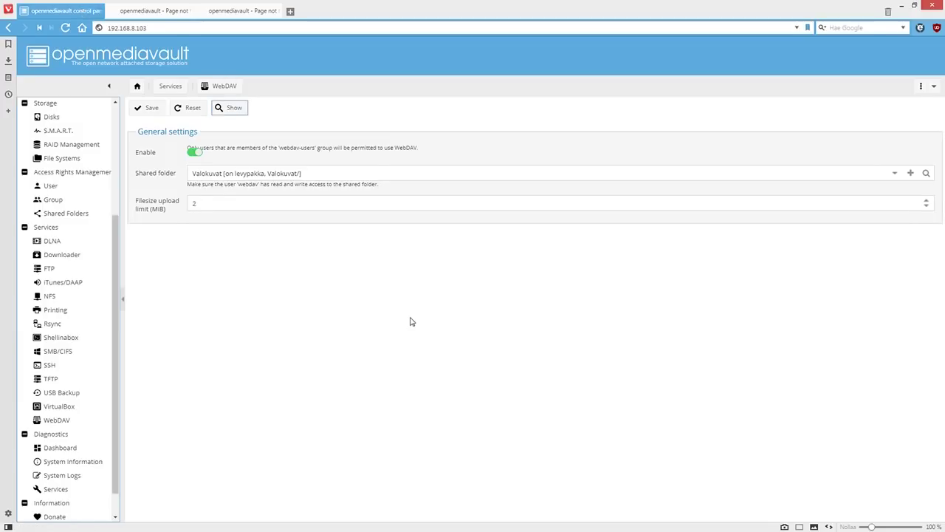
Save and apply the WebDAV configuration, close the 404 tabs and dismiss the Bad Gateway error
left_click(152, 108)
left_click(886, 113)
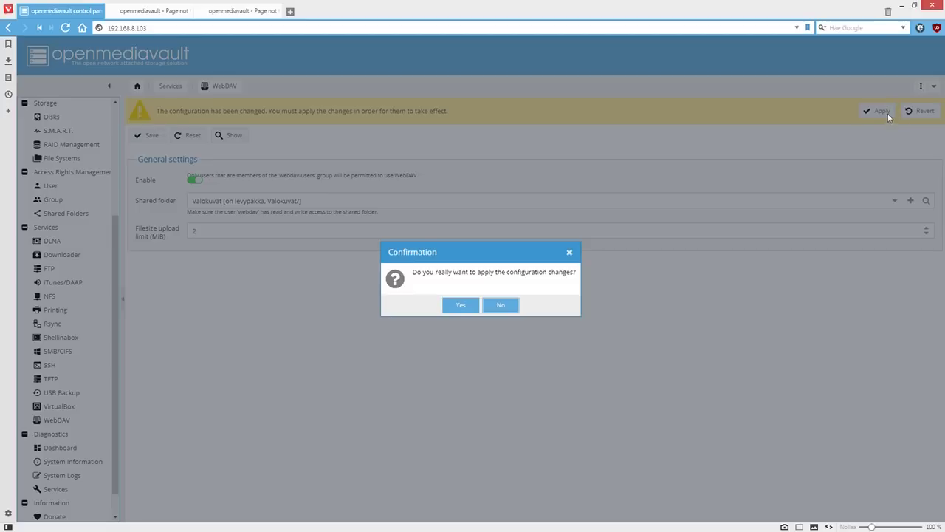
left_click(459, 305)
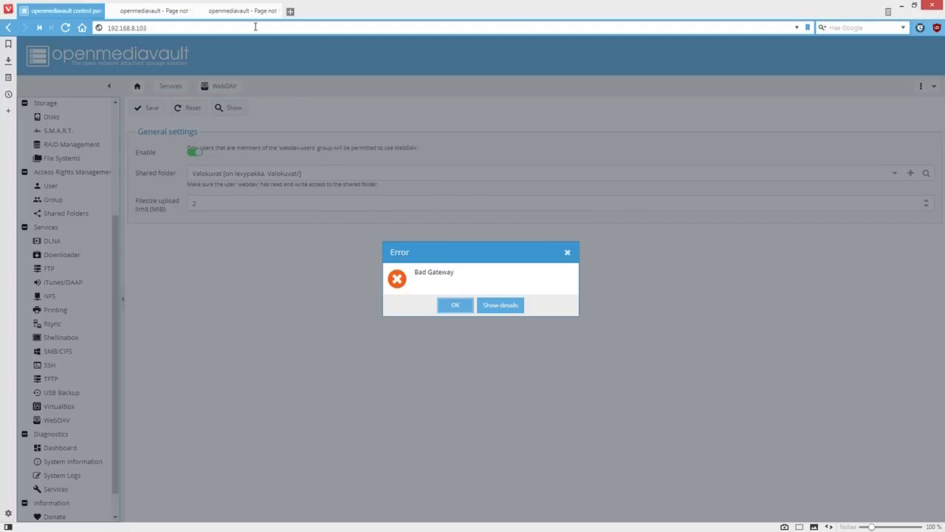
left_click(275, 12)
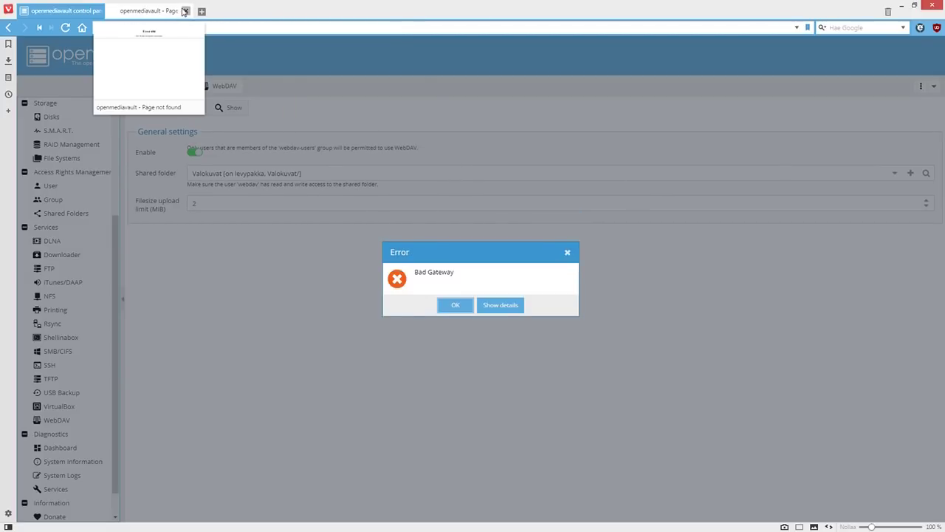
left_click(185, 11)
left_click(453, 306)
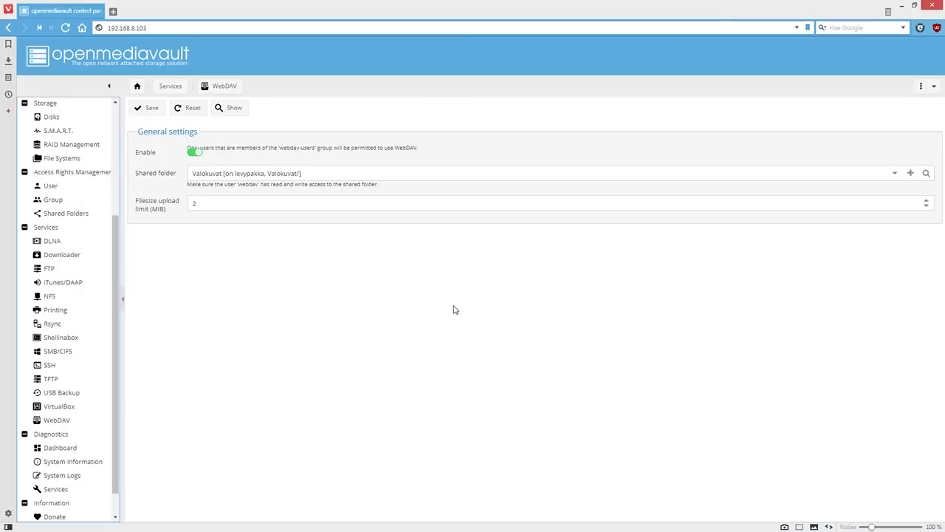
Sign in to the WebDAV share with the account username and password, then scroll through its index
left_click(229, 109)
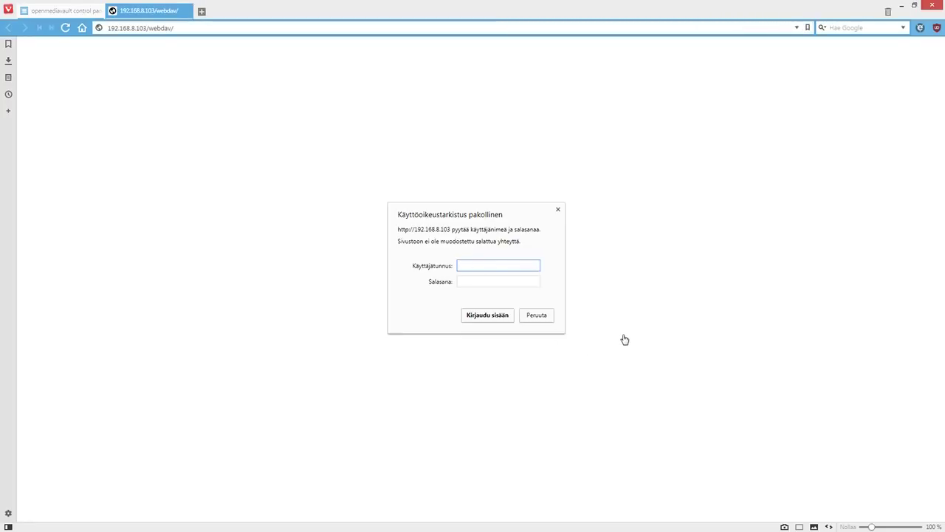
type("ramo")
key("Tab")
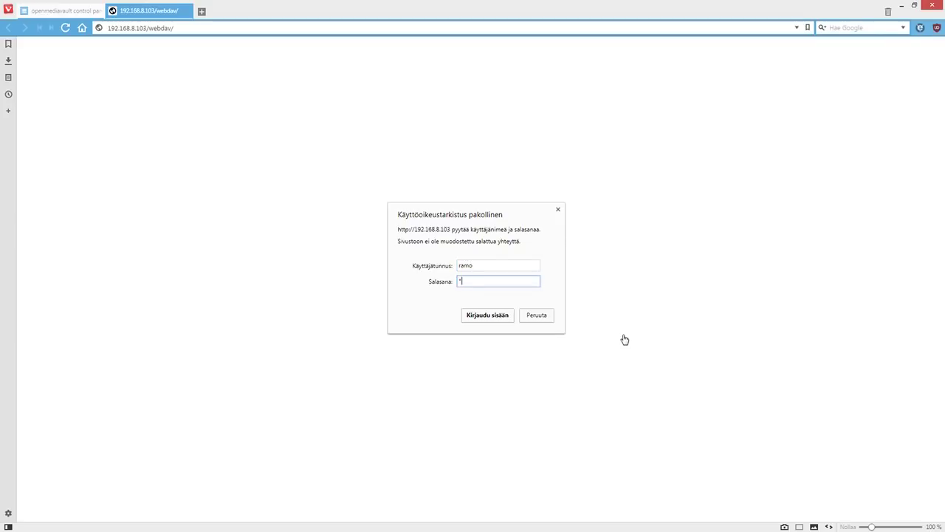
key("Return")
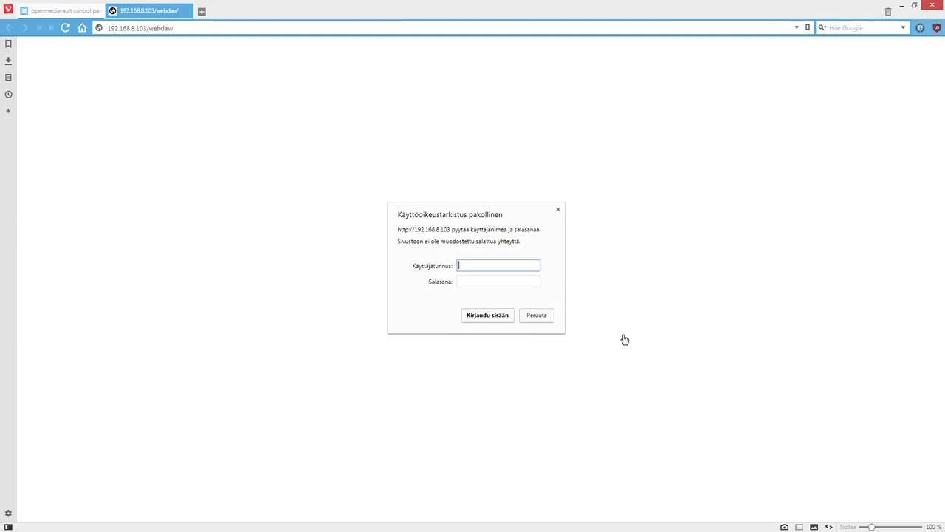
type("admin")
key("Tab")
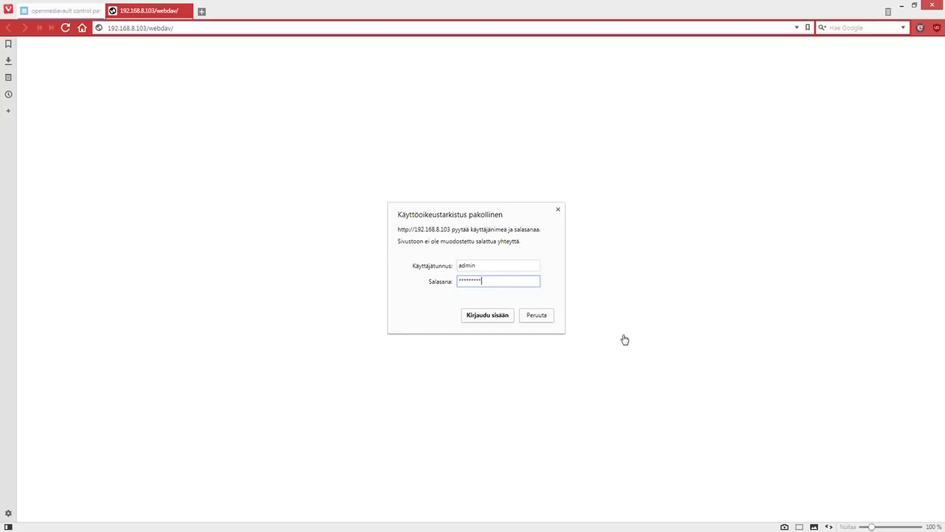
key("Return")
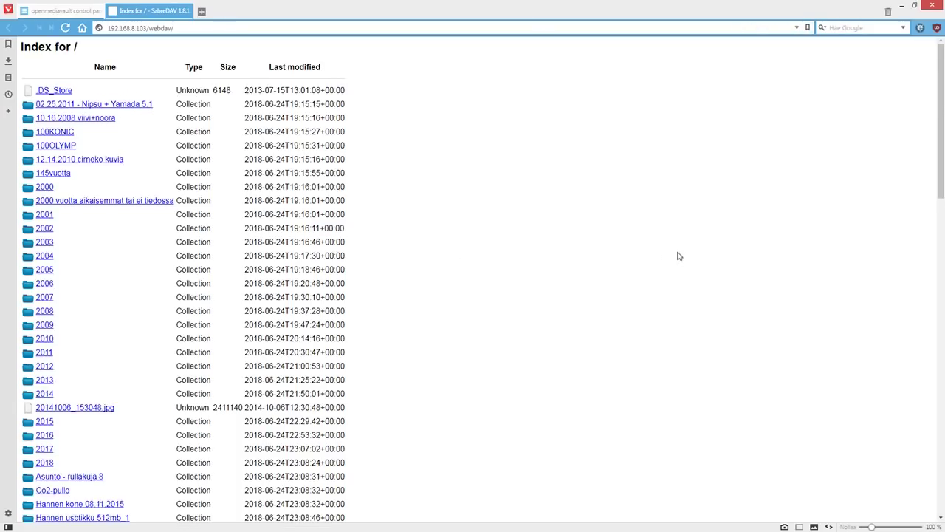
left_click_drag(940, 110, 924, 468)
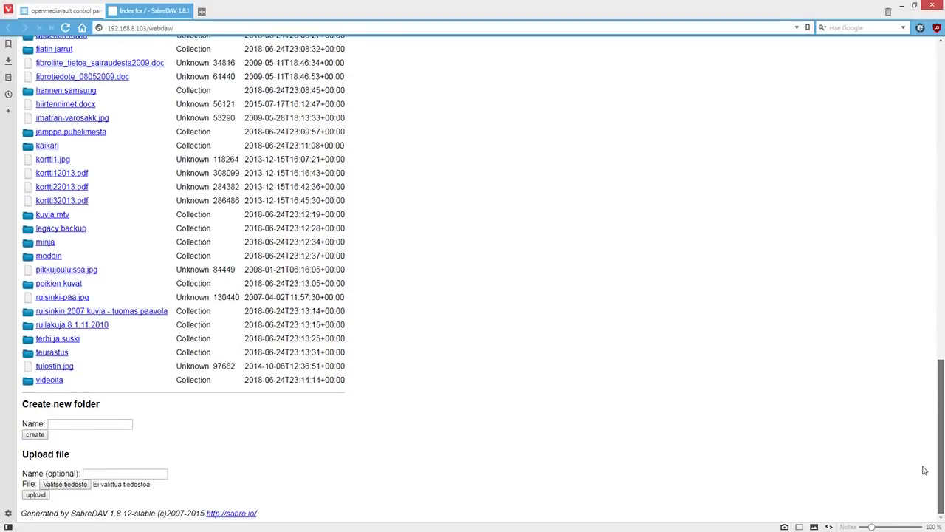
left_click_drag(924, 470, 930, 40)
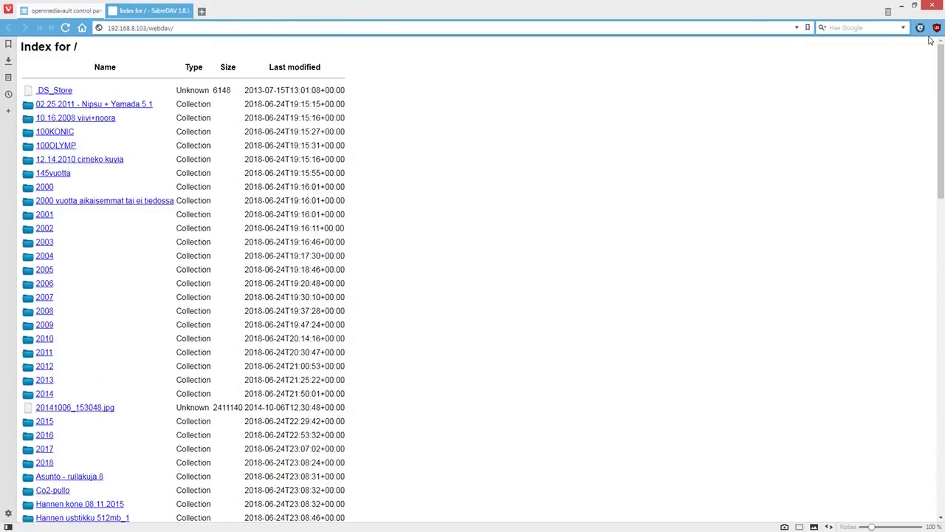
Back in openmediavault, start creating a new shared folder from WebDAV settings, then cancel it
left_click(69, 12)
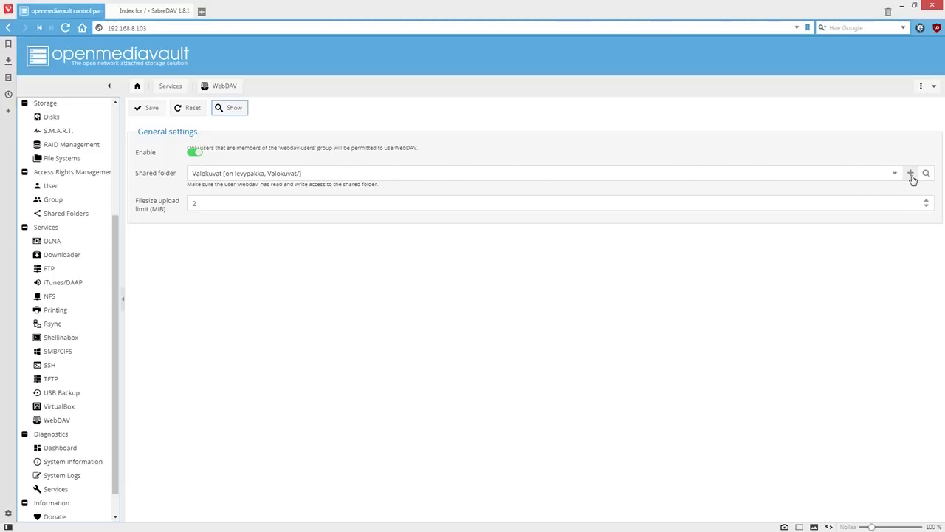
left_click(911, 175)
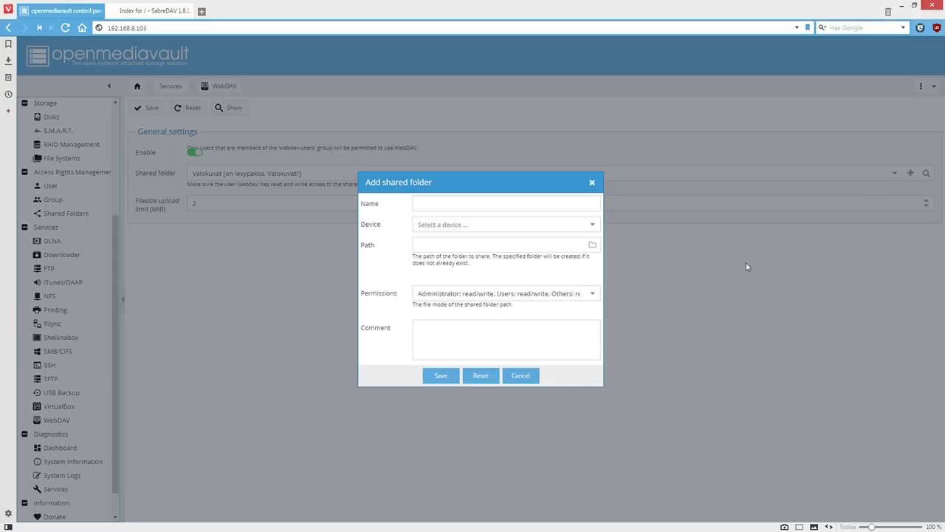
left_click(521, 376)
Switch the WebDAV shared folder to iso, then save and apply the configuration
left_click(894, 173)
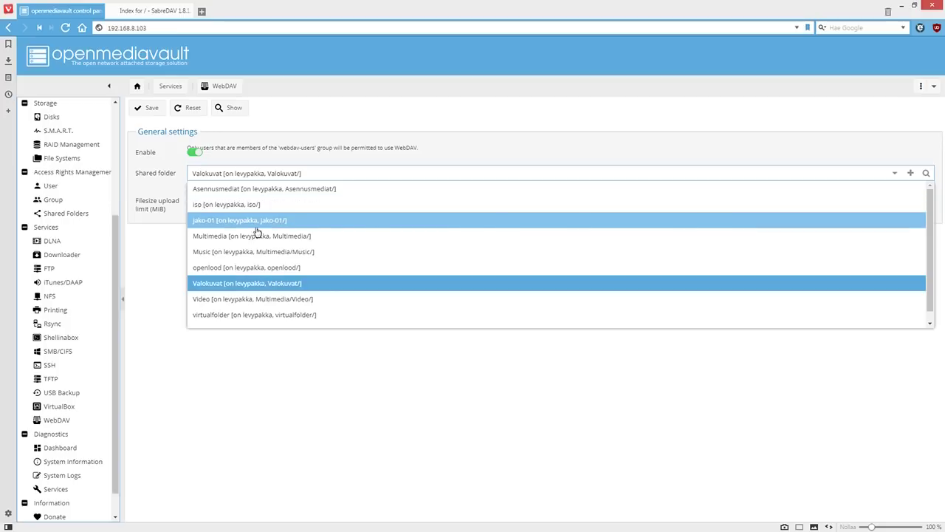
left_click(234, 205)
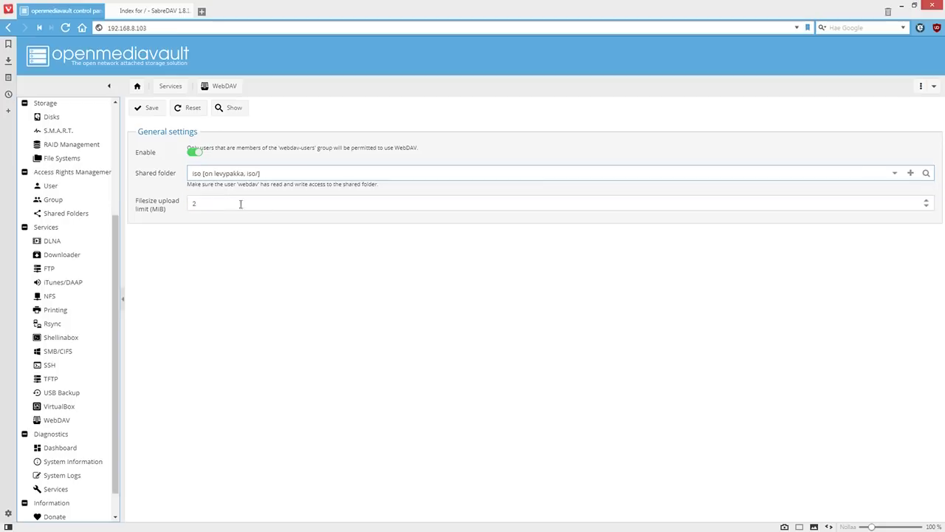
left_click(150, 110)
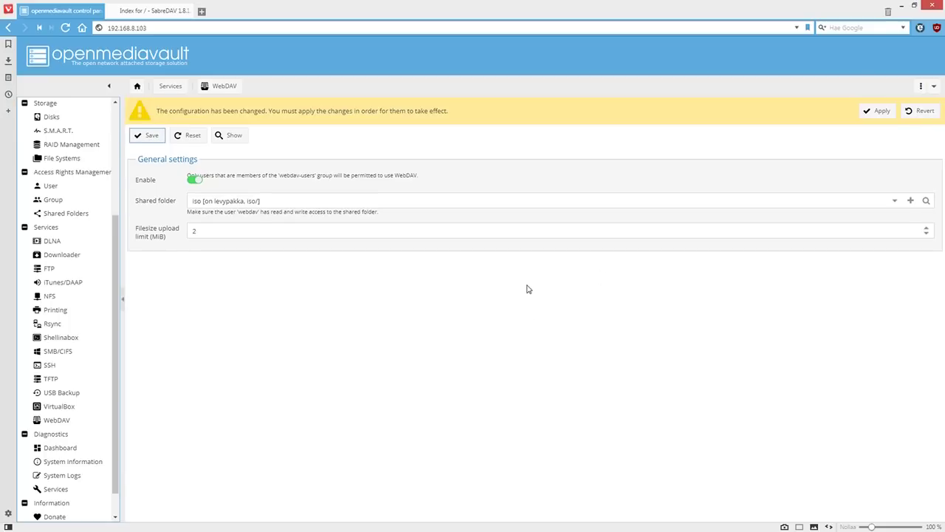
left_click(878, 111)
left_click(462, 305)
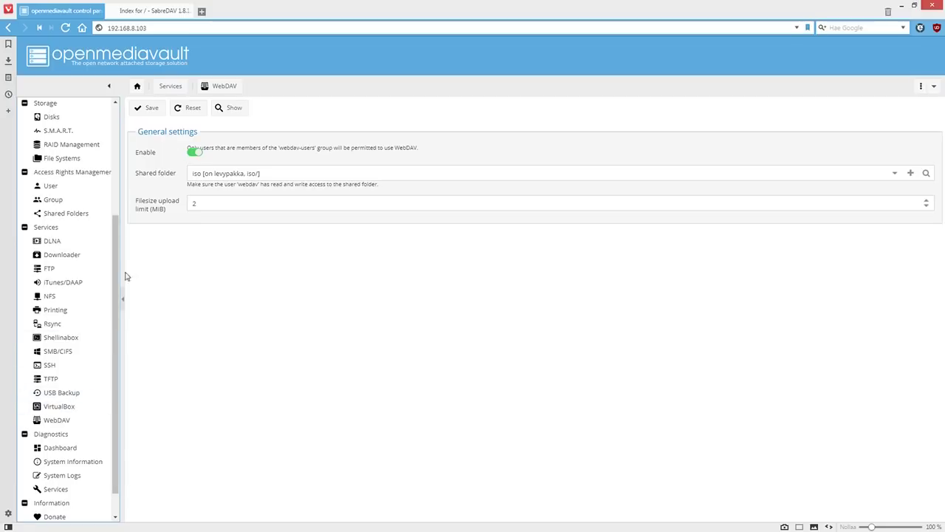
scroll(120, 239, "up", 3)
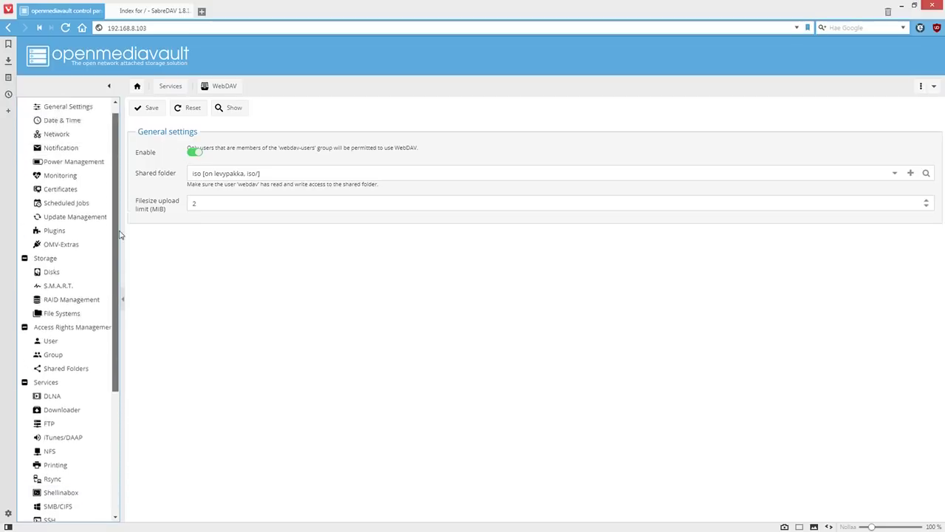
Scroll through System › Plugins, then view the OMV-Extras list of seven repositories
left_click(60, 245)
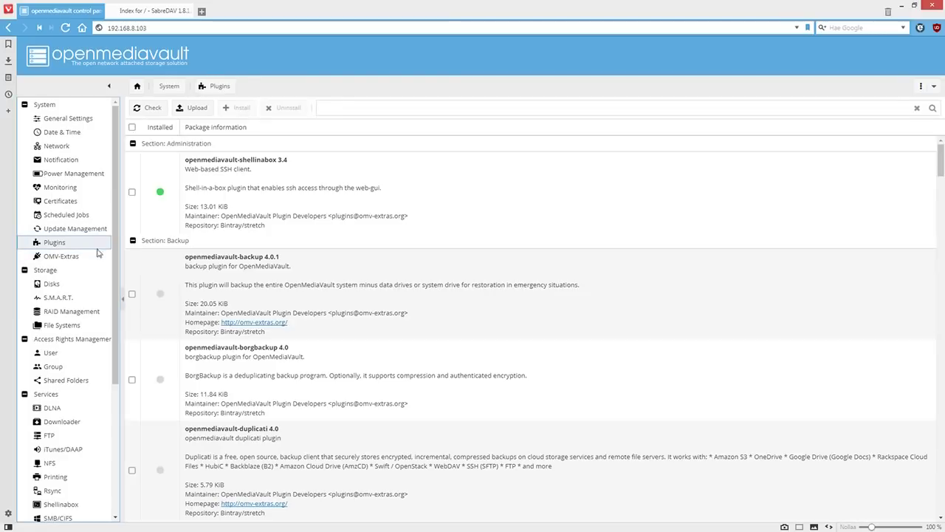
scroll(322, 364, "down", 3)
scroll(322, 364, "down", 4)
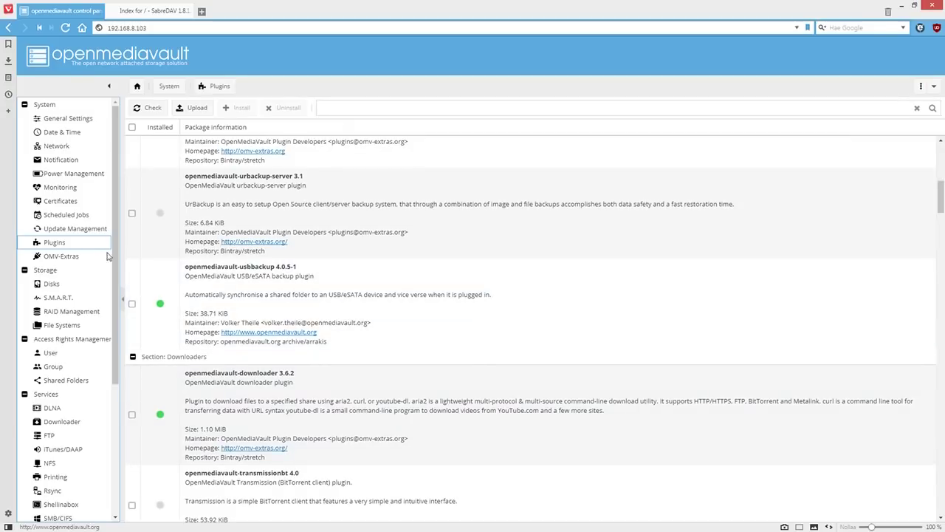
left_click(61, 255)
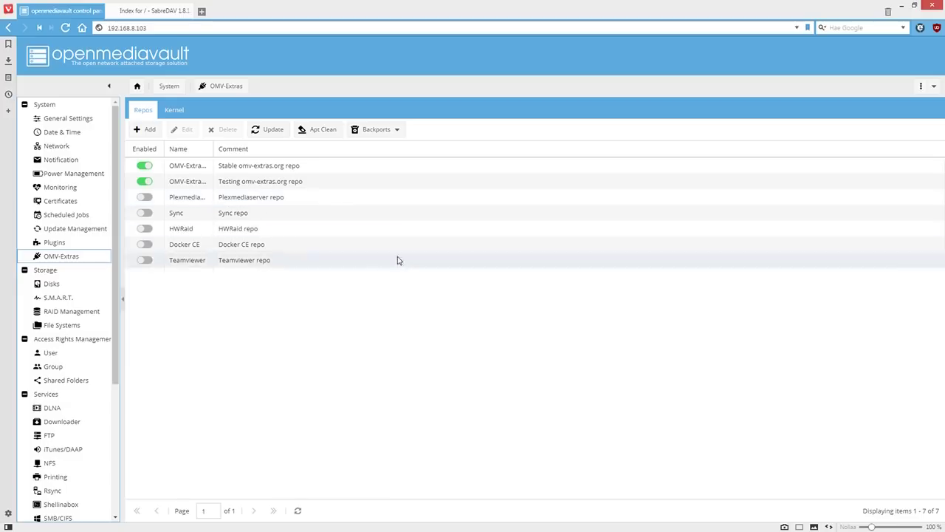
left_click_drag(116, 344, 127, 501)
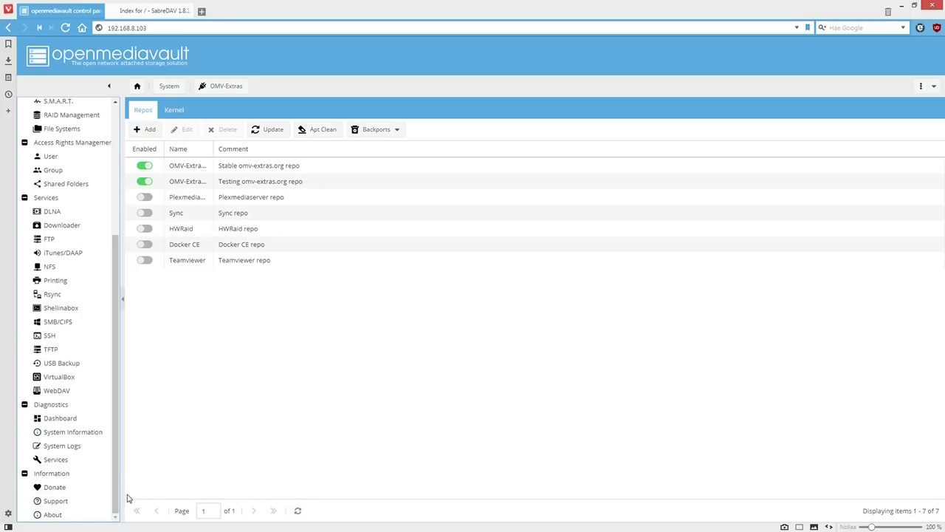
Start the Xubuntu-18lts and win7pro machines from the VirtualBox Virtual Machines list
left_click(62, 376)
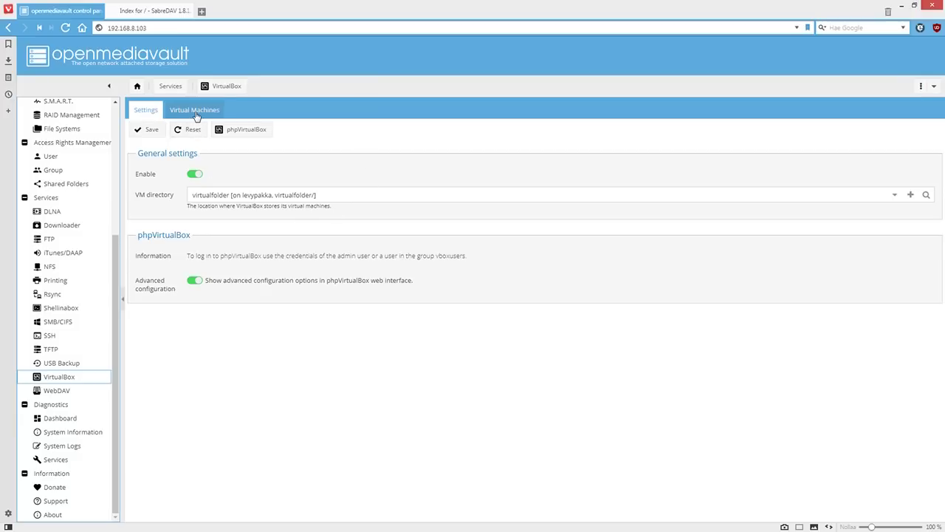
left_click(195, 112)
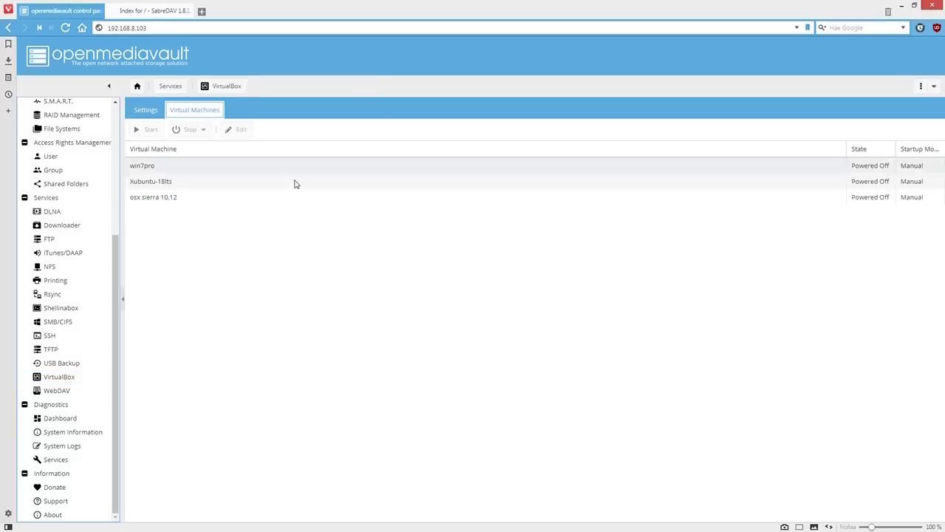
left_click(161, 183)
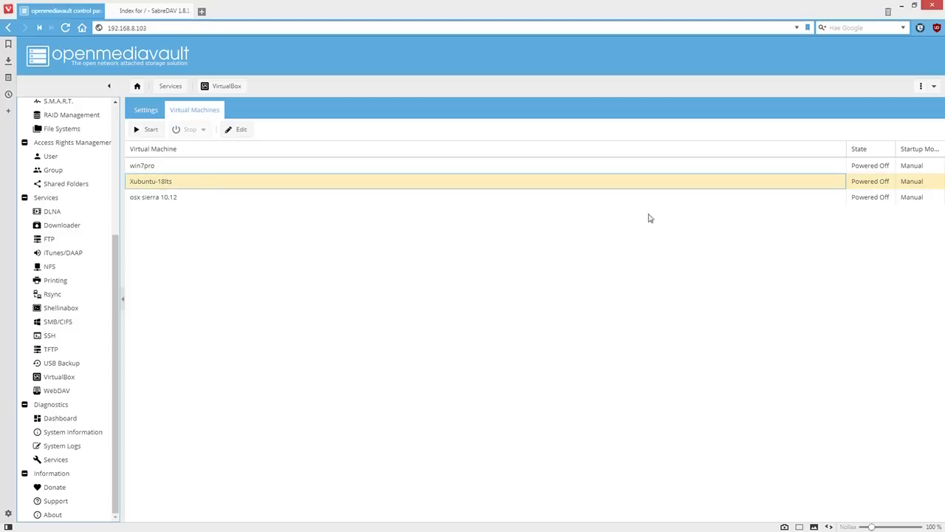
left_click(149, 131)
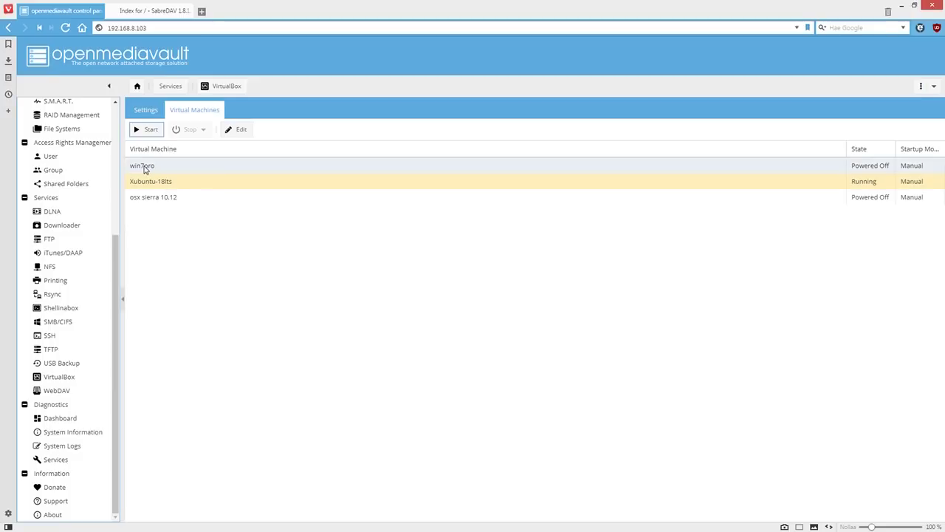
left_click(144, 167)
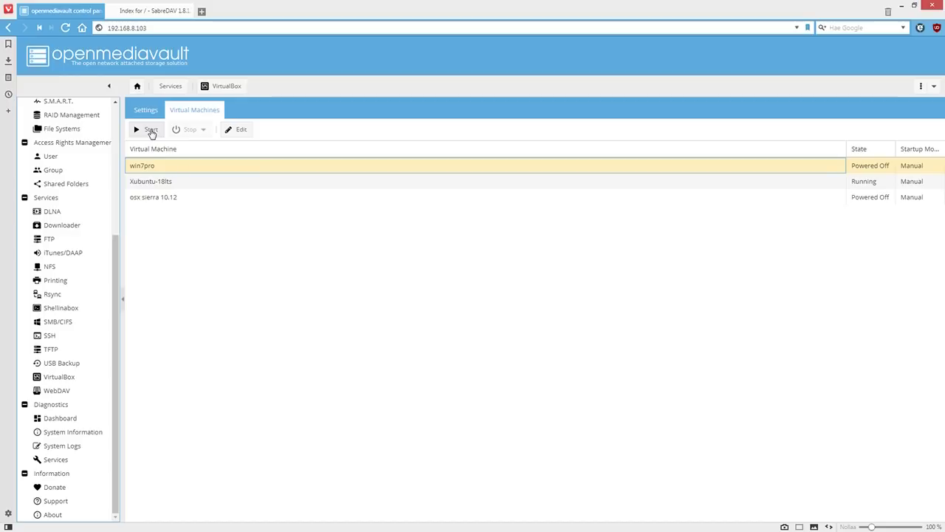
left_click(151, 131)
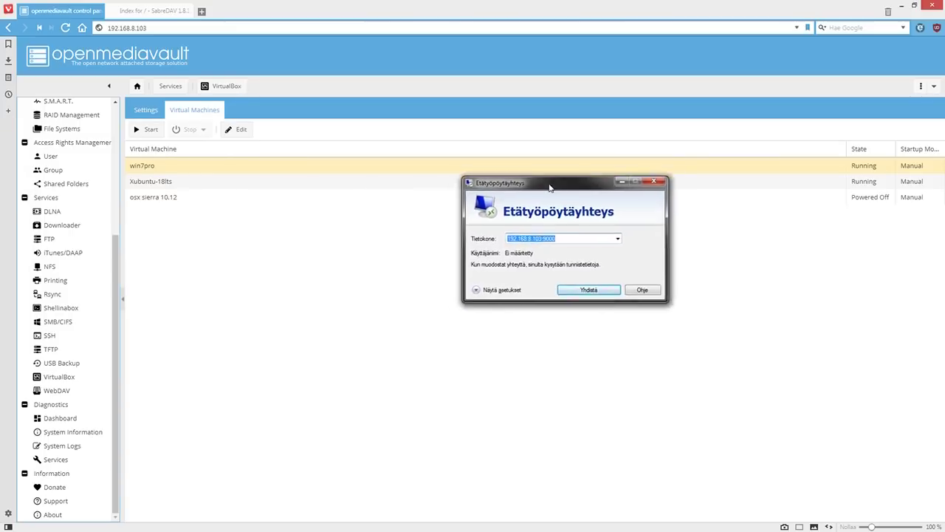
Connect Remote Desktop to the Xubuntu VM at 192.168.8.103:9000
left_click(607, 201)
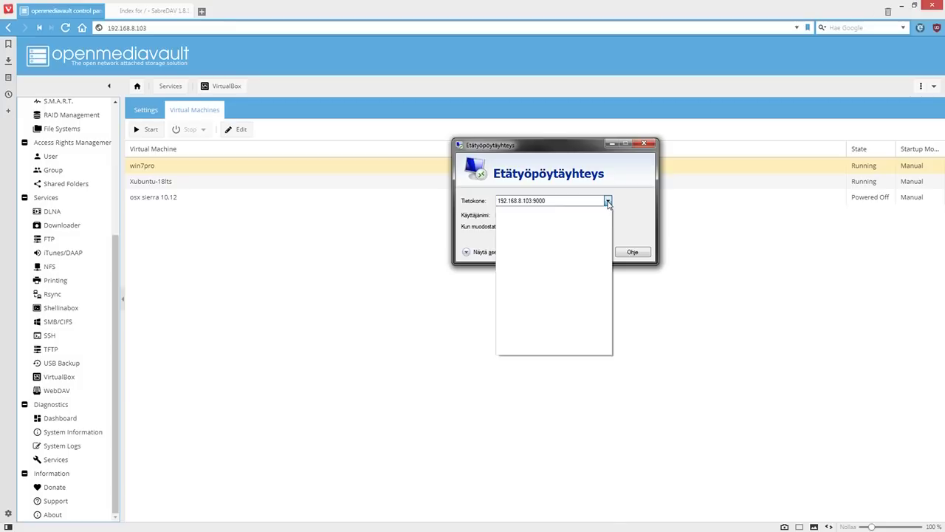
left_click(608, 201)
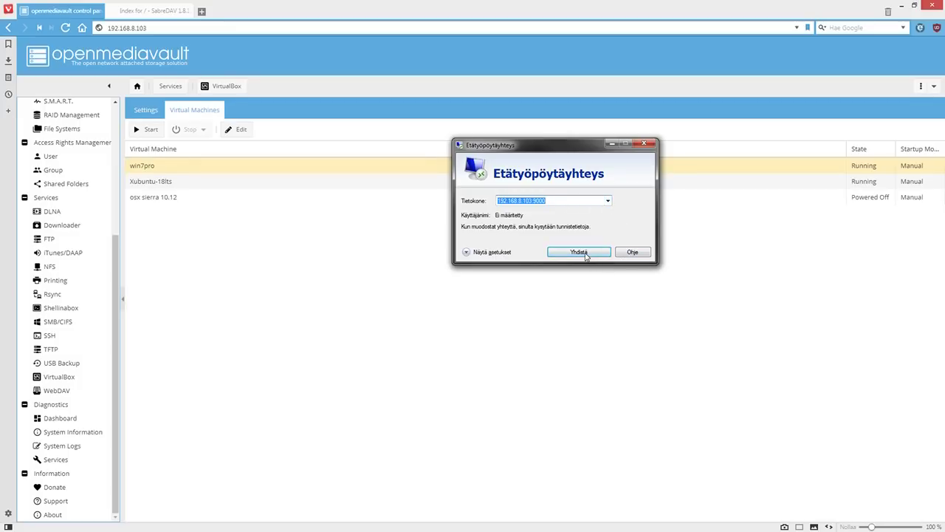
left_click(580, 252)
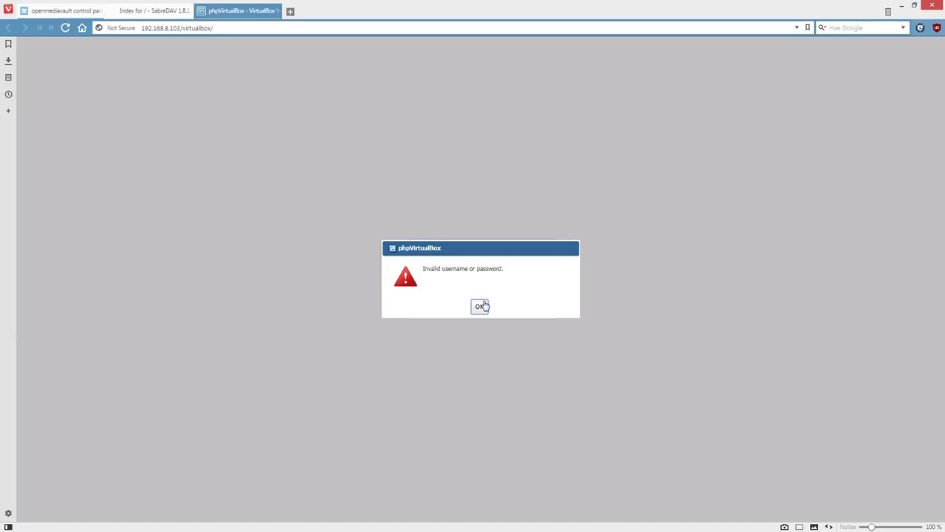
Dismiss the phpVirtualBox error and log in with the username and password
left_click(481, 305)
double_click(485, 269)
type("R")
key("Tab")
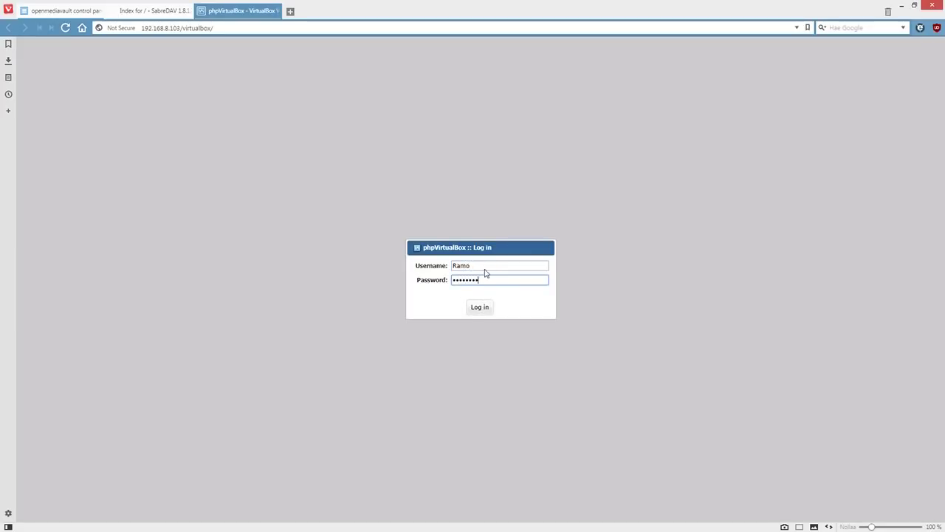
key("Return")
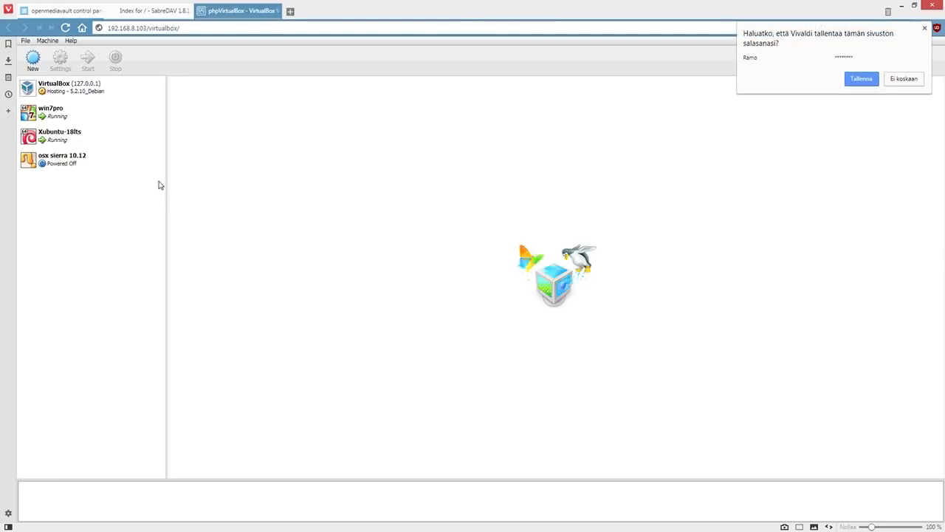
Show win7pro's details in phpVirtualBox and move the Xubuntu remote window aside
left_click(58, 116)
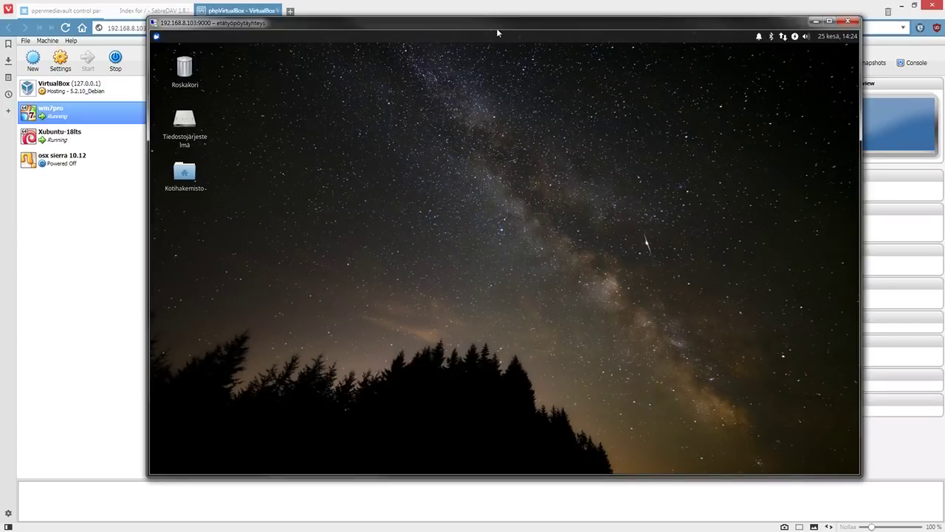
left_click_drag(485, 22, 595, 18)
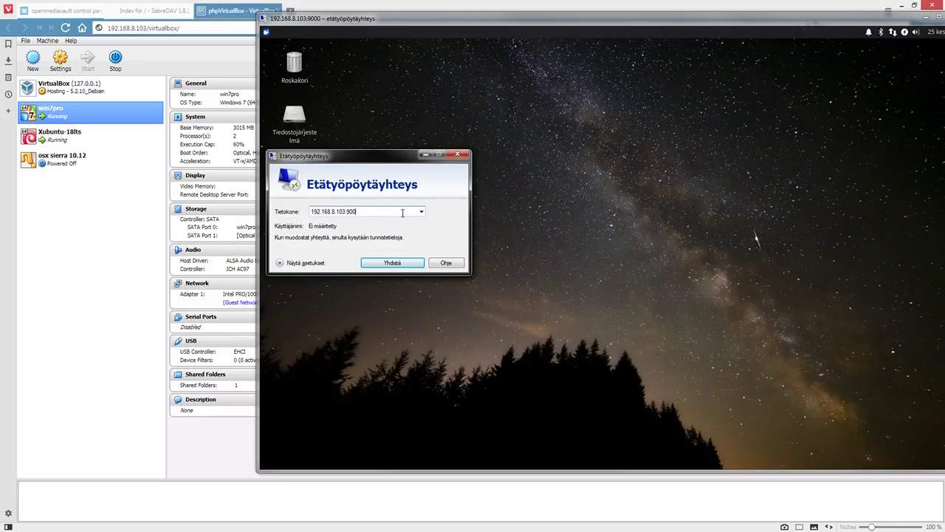
Connect to the Windows 7 VM at 192.168.8.103:9001 and view Tietokone's system properties
left_click(387, 263)
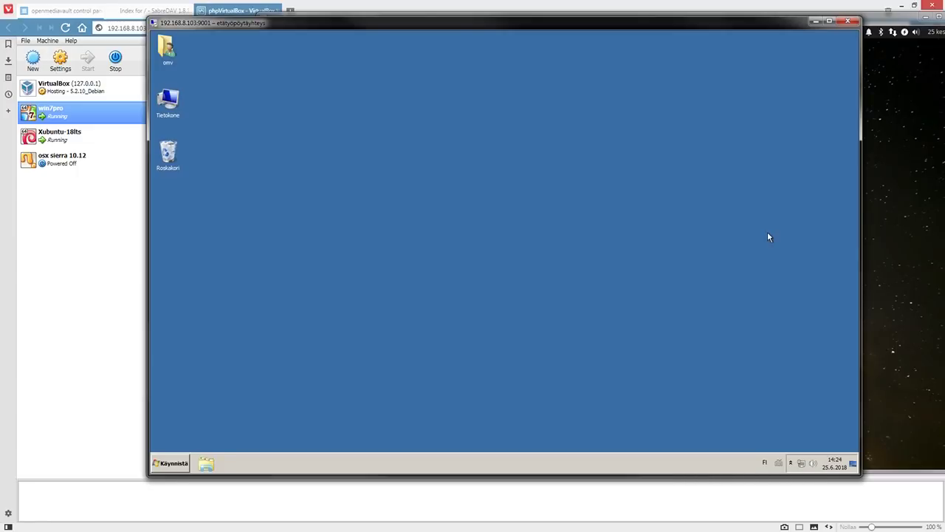
right_click(169, 98)
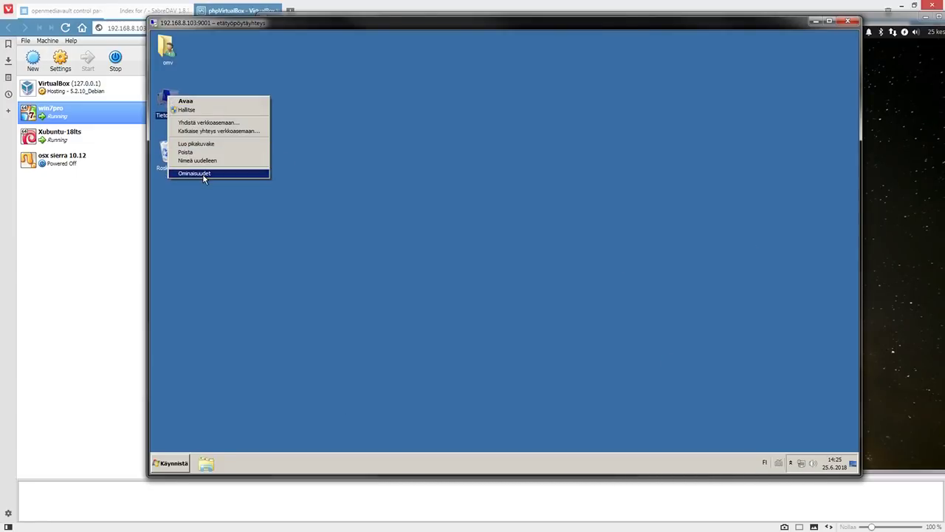
left_click(202, 173)
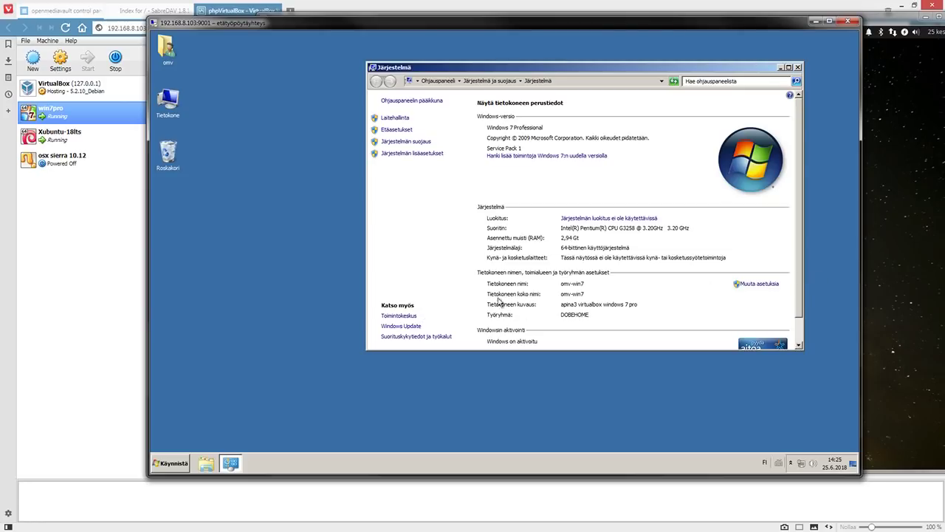
Browse the Tietokone drives and Verkko network computers, then return to the Xubuntu session
double_click(164, 101)
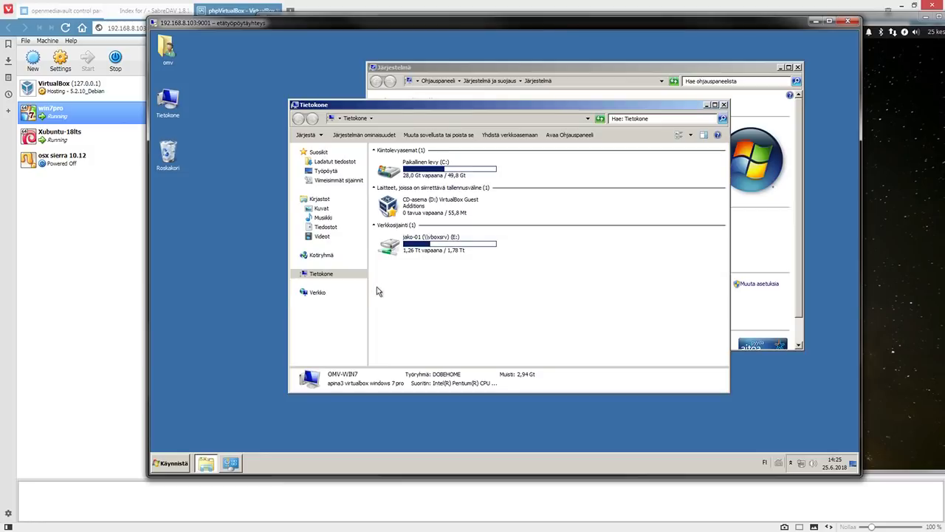
left_click(313, 294)
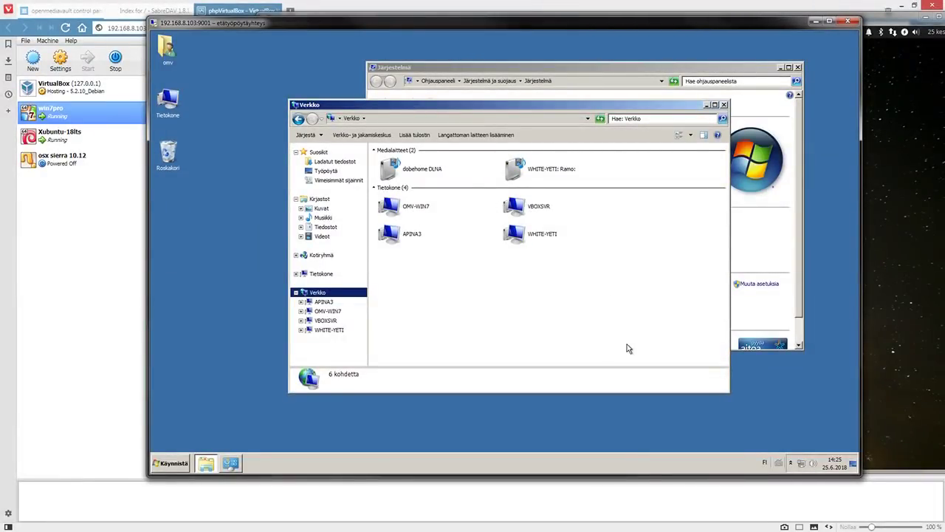
left_click(890, 219)
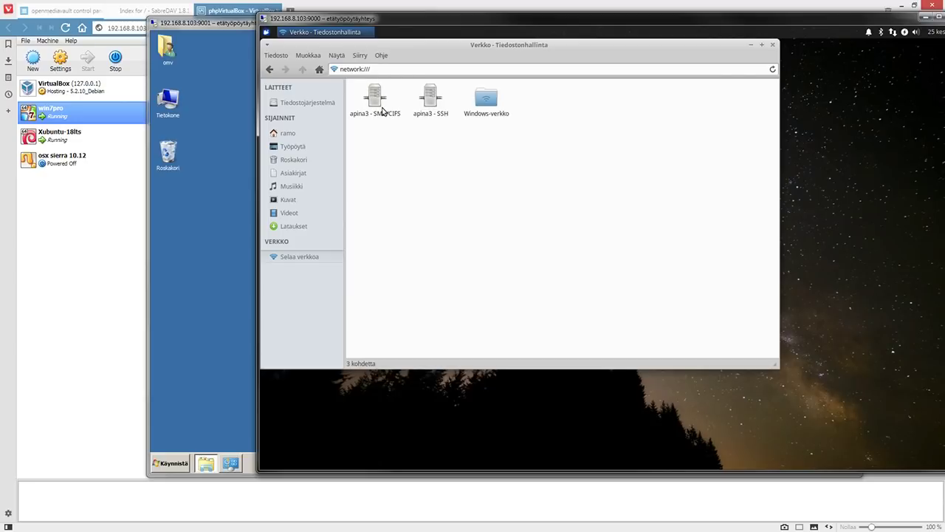
Open the Windows-verkko network location and try the address smb://white-yeti
left_click(485, 107)
double_click(488, 106)
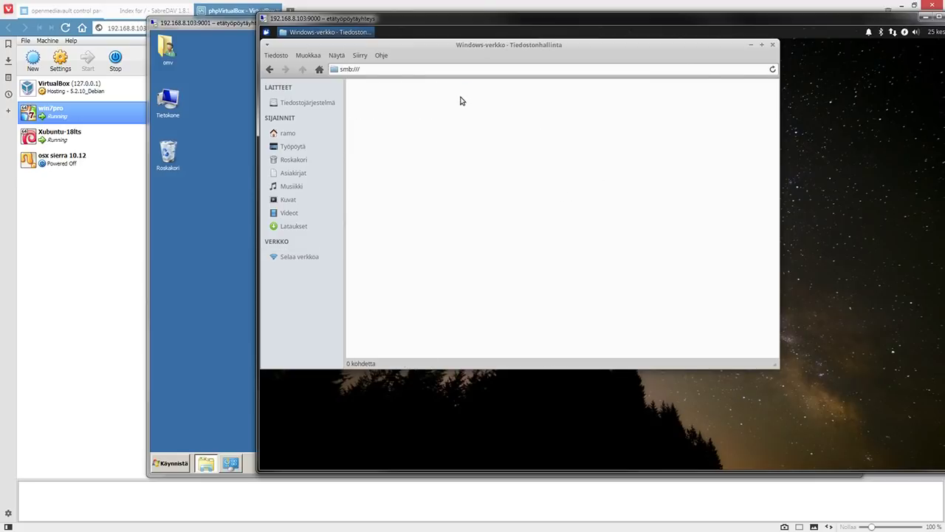
left_click(470, 69)
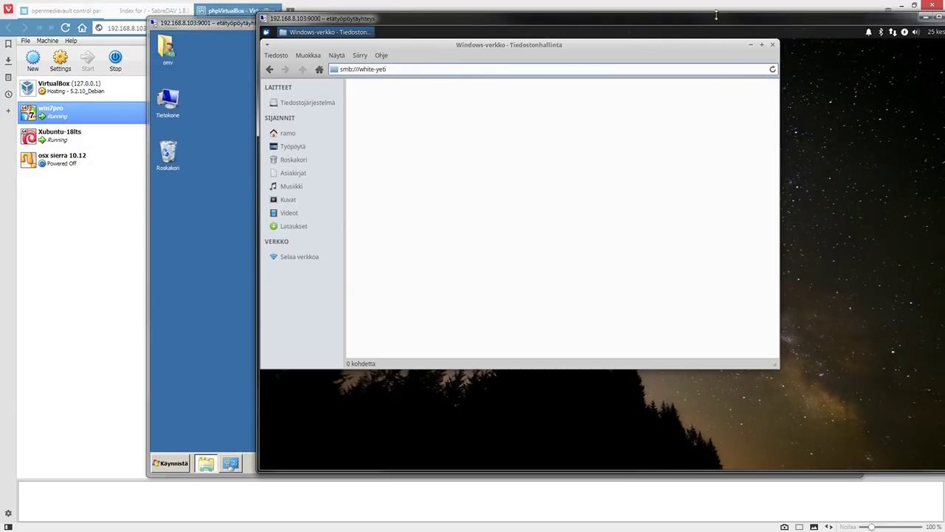
left_click(773, 70)
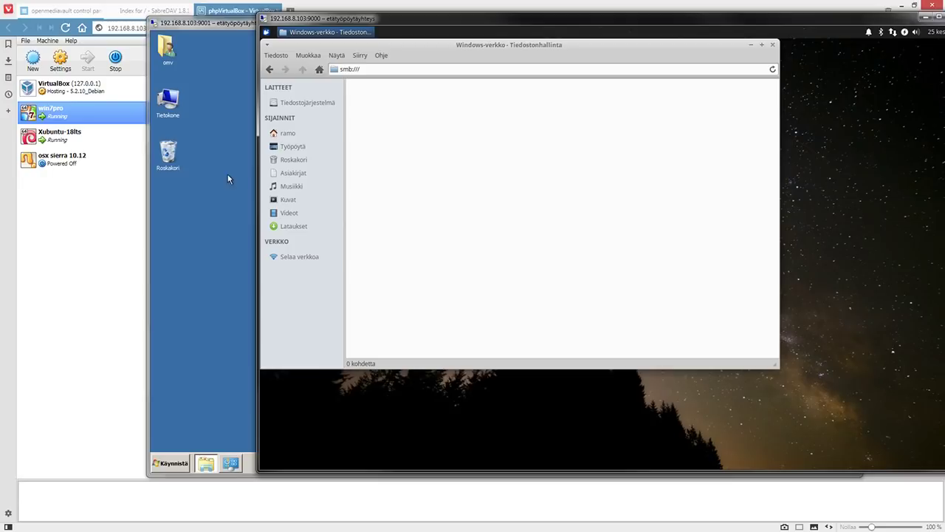
Close the file manager and cancel the Whisker menu's log-out dialog, leaving the bare desktop
left_click(773, 45)
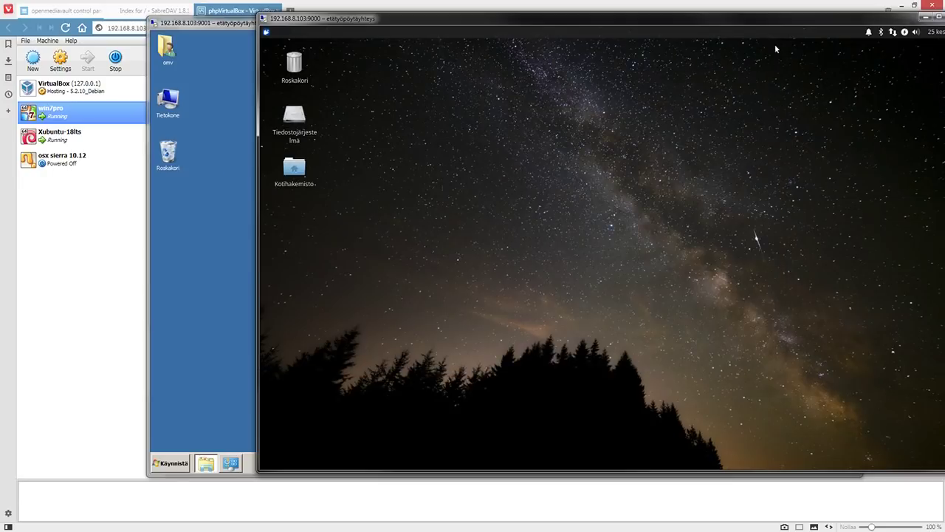
left_click(267, 32)
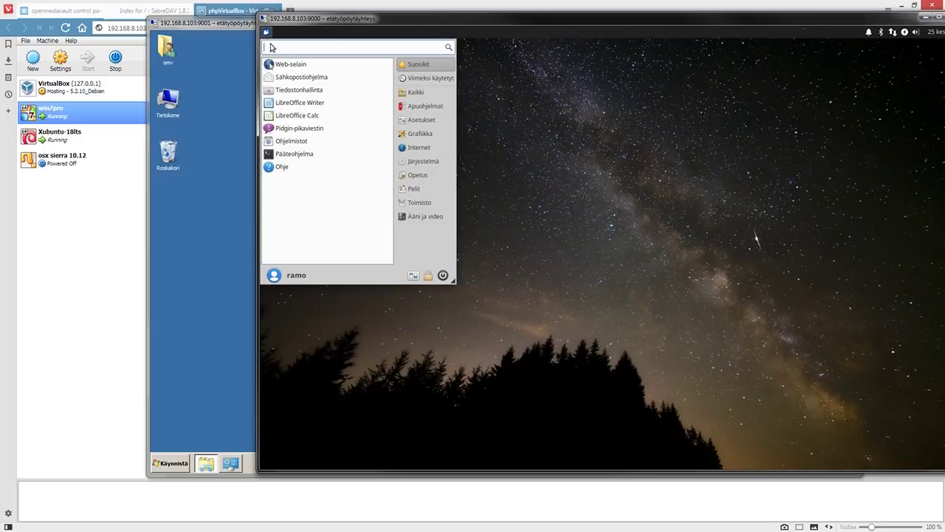
left_click(442, 274)
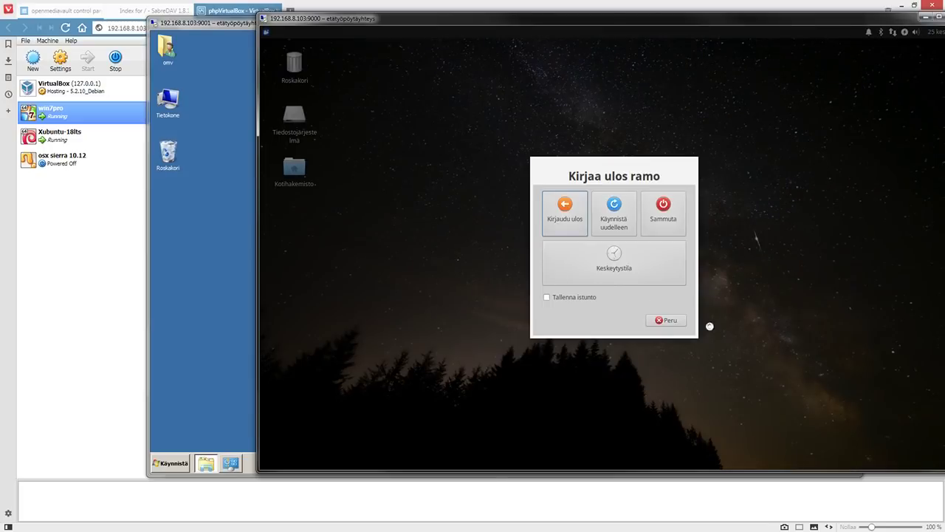
left_click(672, 320)
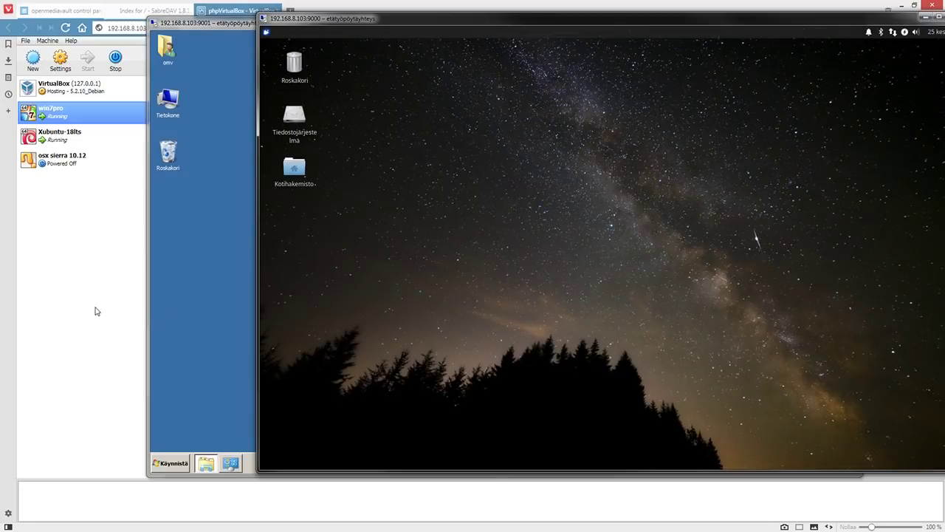
View openmediavault's Diagnostics › System Information page, then bring the Windows 7 session forward
left_click(95, 312)
left_click(90, 10)
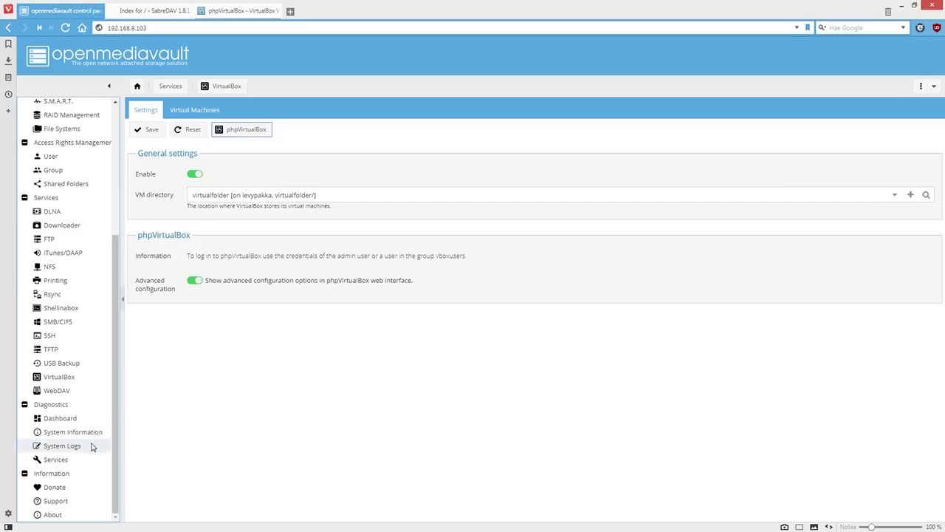
left_click(65, 432)
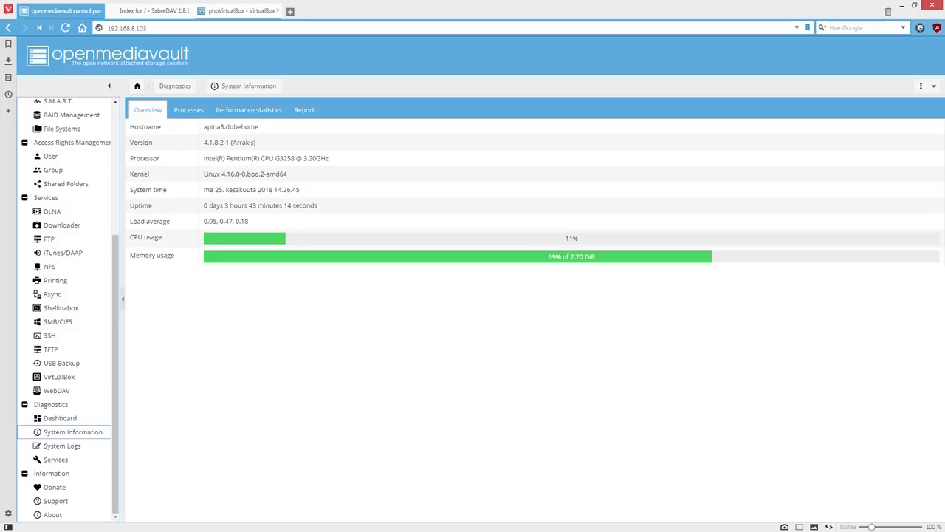
key("alt+Tab")
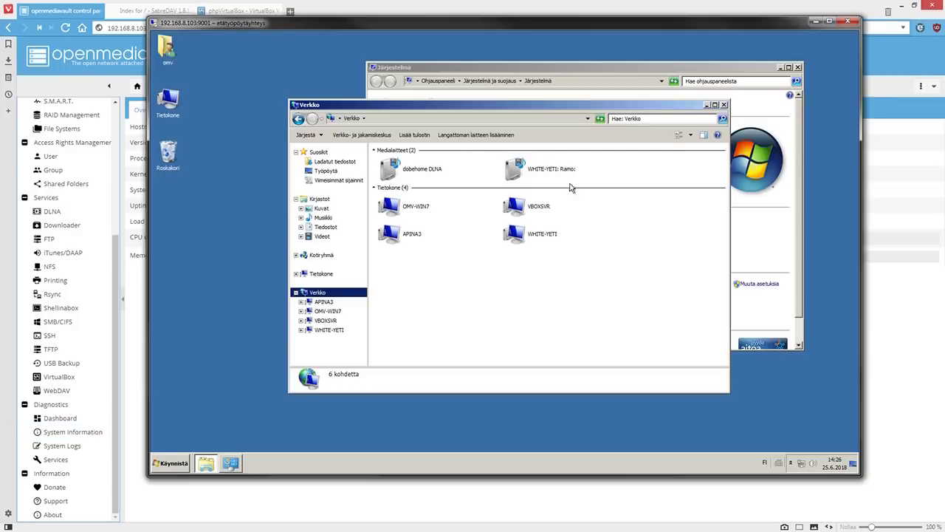
Shut down Windows 7 via Start › Sammuta, acknowledge the session-ended message, and move the dialog aside
left_click(161, 464)
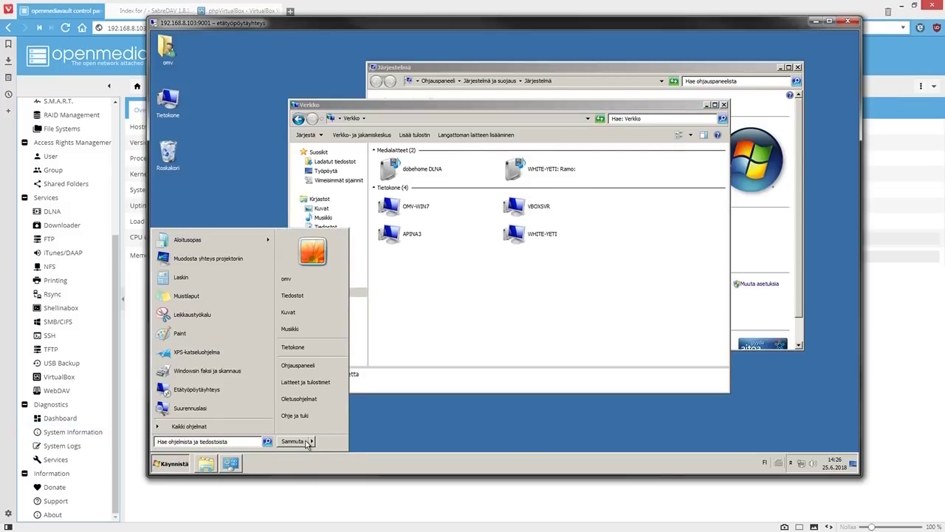
left_click(292, 441)
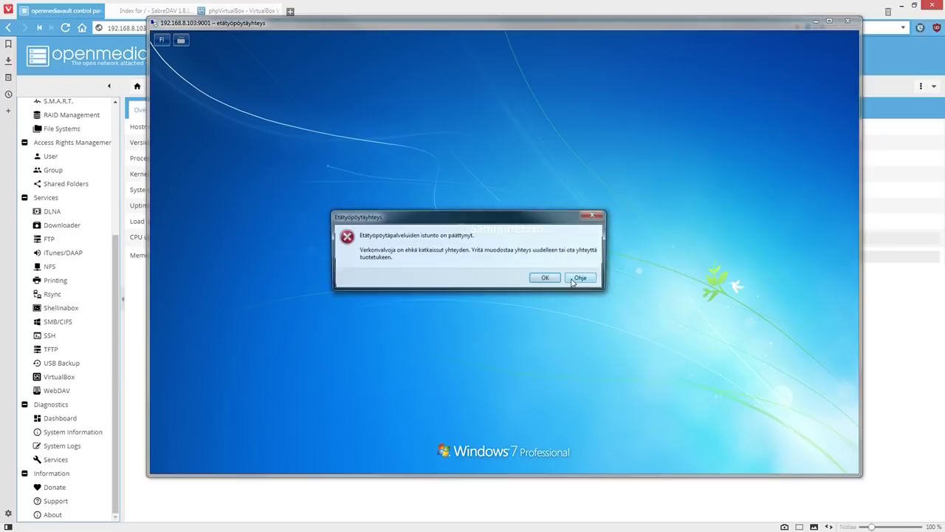
left_click(559, 278)
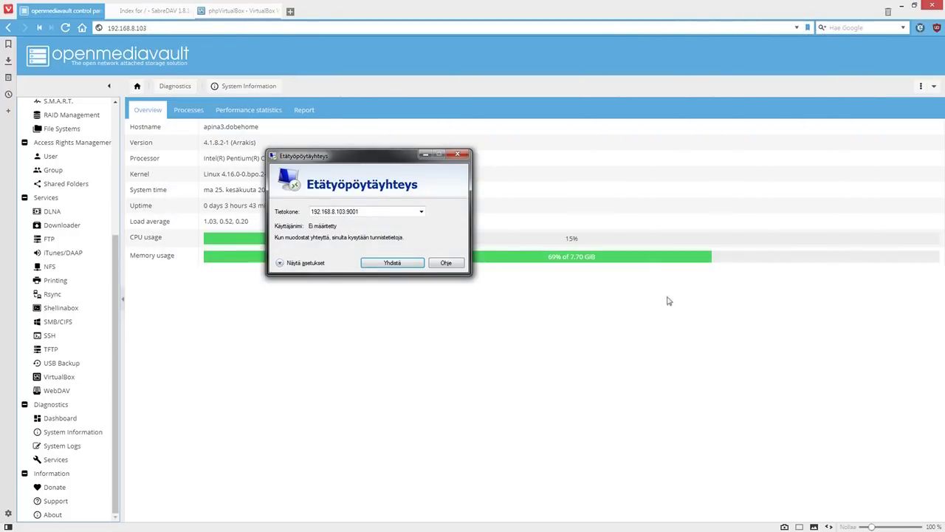
left_click_drag(373, 158, 511, 323)
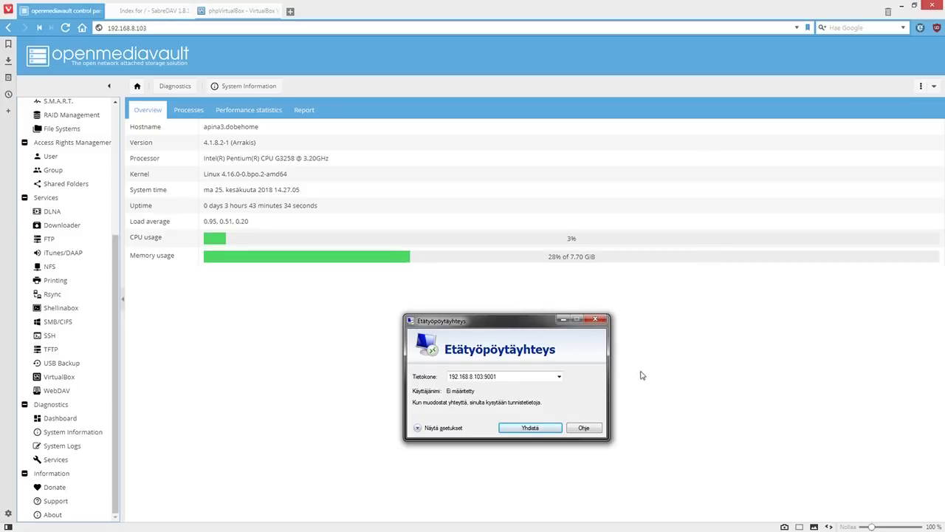
Shut down Xubuntu via the Whisker menu's Sammuta and dismiss the ended-session dialogs
left_click(595, 319)
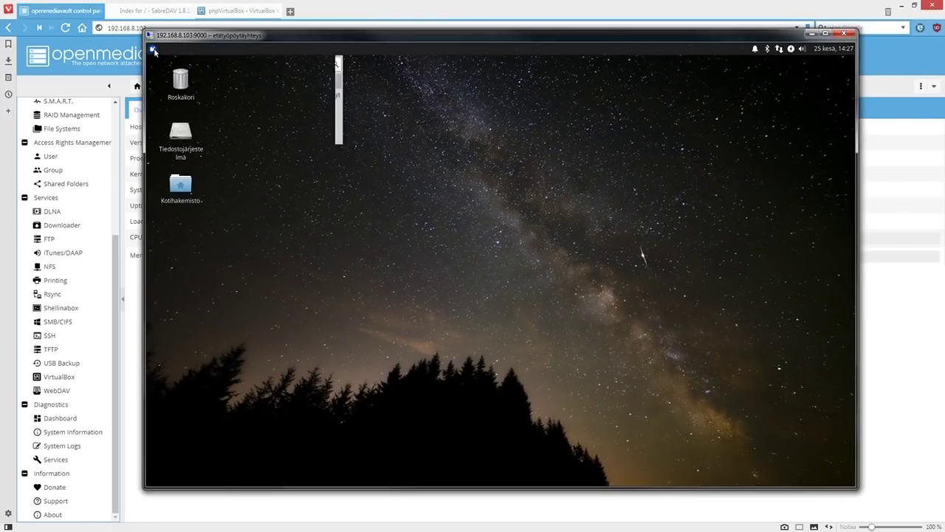
left_click(154, 49)
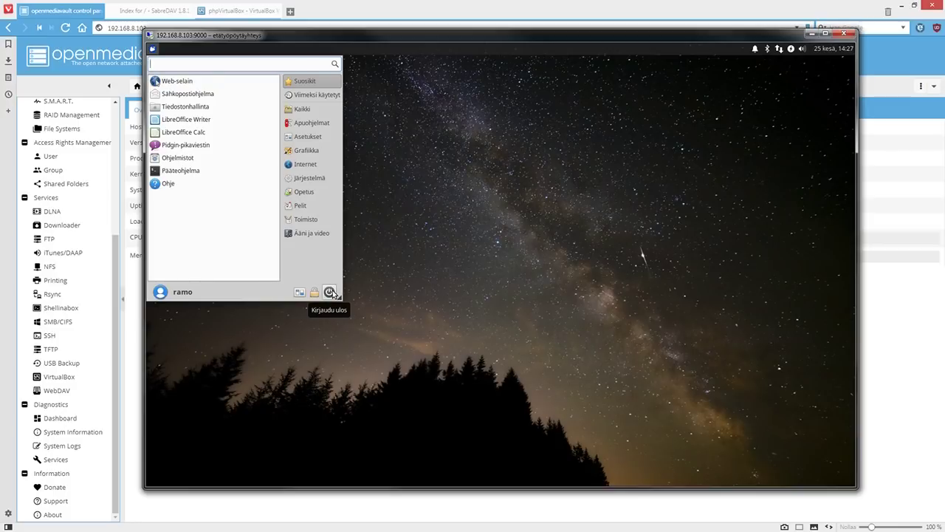
left_click(329, 291)
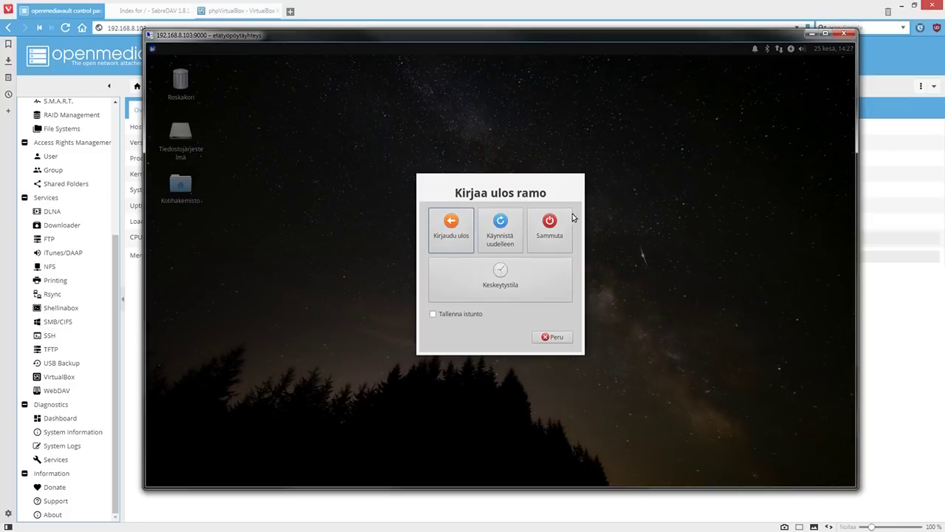
left_click(549, 228)
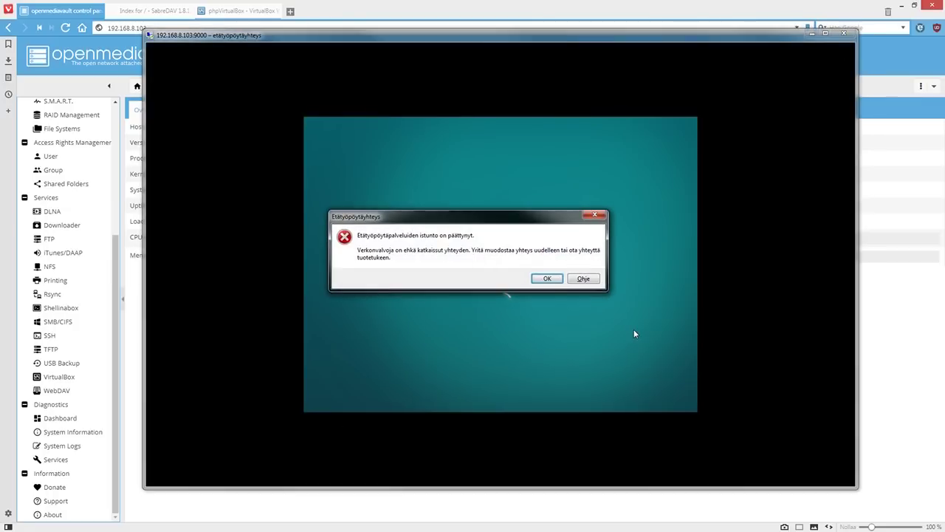
left_click(555, 280)
left_click(646, 147)
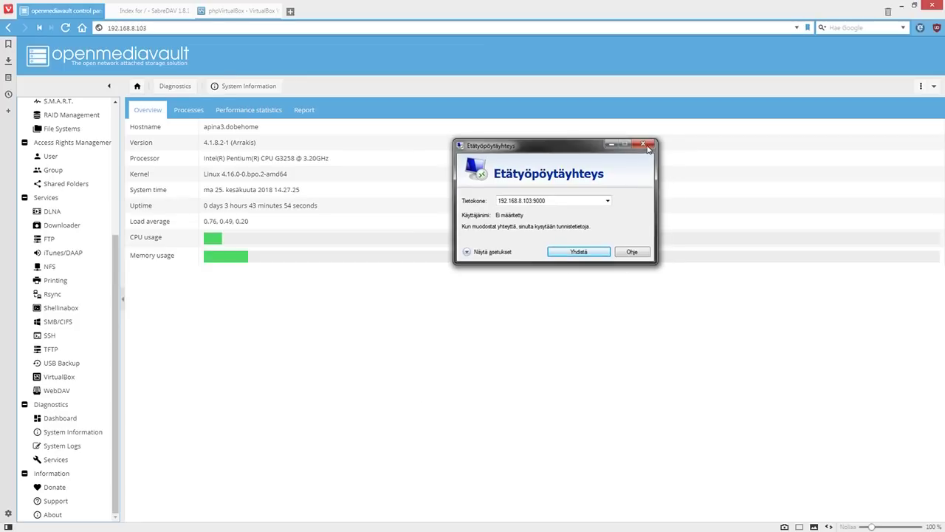
List openmediavault's VirtualBox machines: win7pro, Xubuntu-18lts and osx sierra 10.12 all Powered Off
left_click(82, 436)
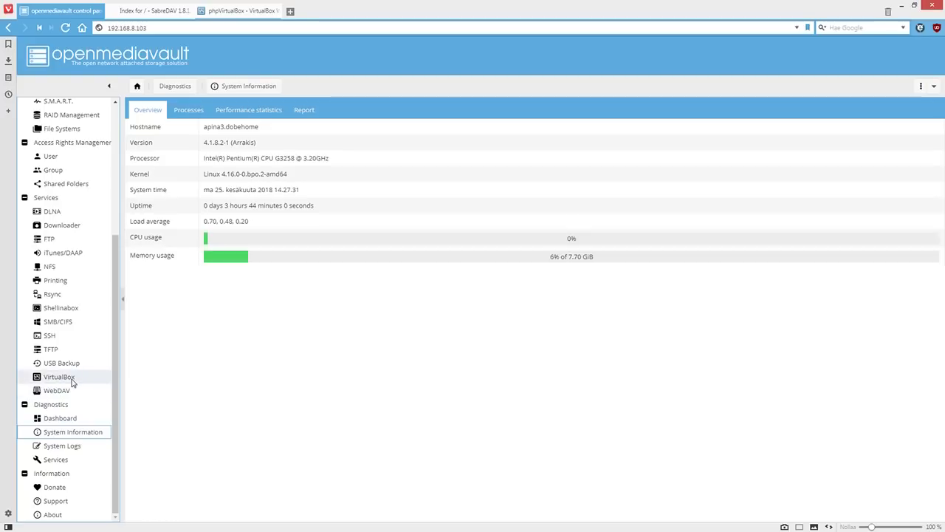
left_click(72, 380)
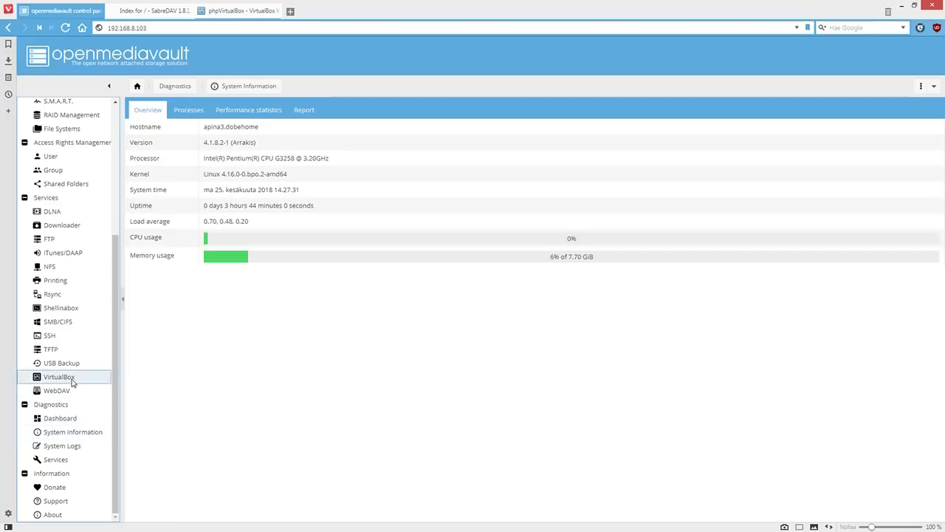
left_click(194, 112)
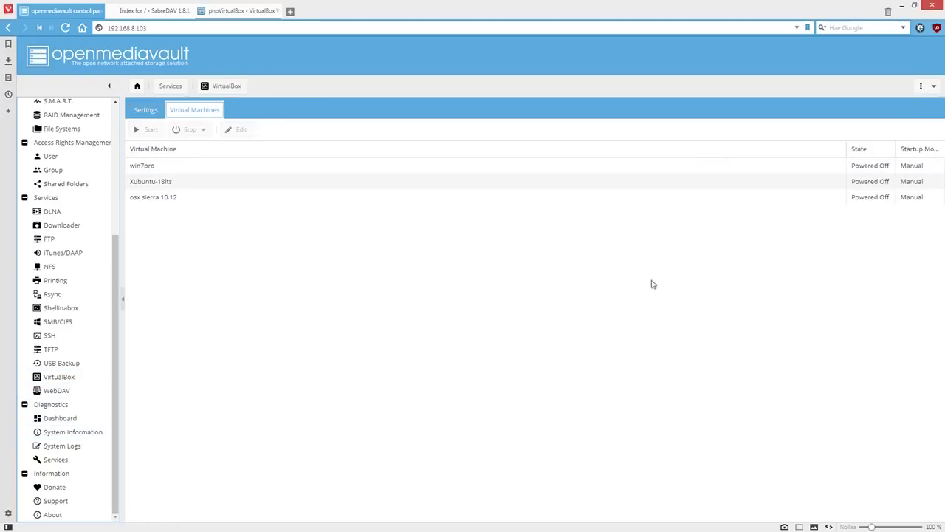